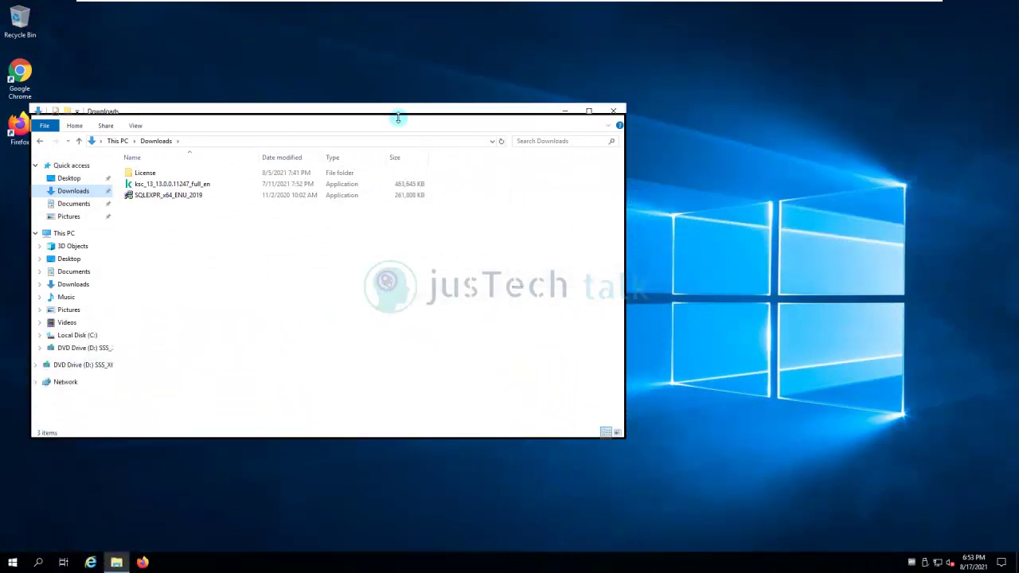
# Run the SQLEXPR_x64_ENU_2019 installer from Downloads as administrator and extract its files to the proposed directory
pyautogui.moveTo(391, 121); pyautogui.dragTo(560, 126)
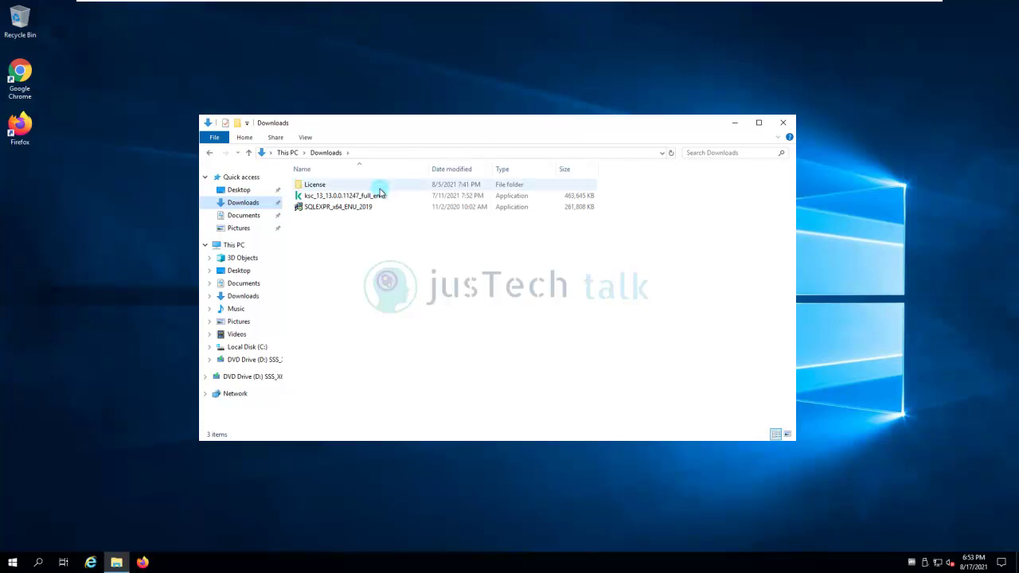
pyautogui.click(375, 195)
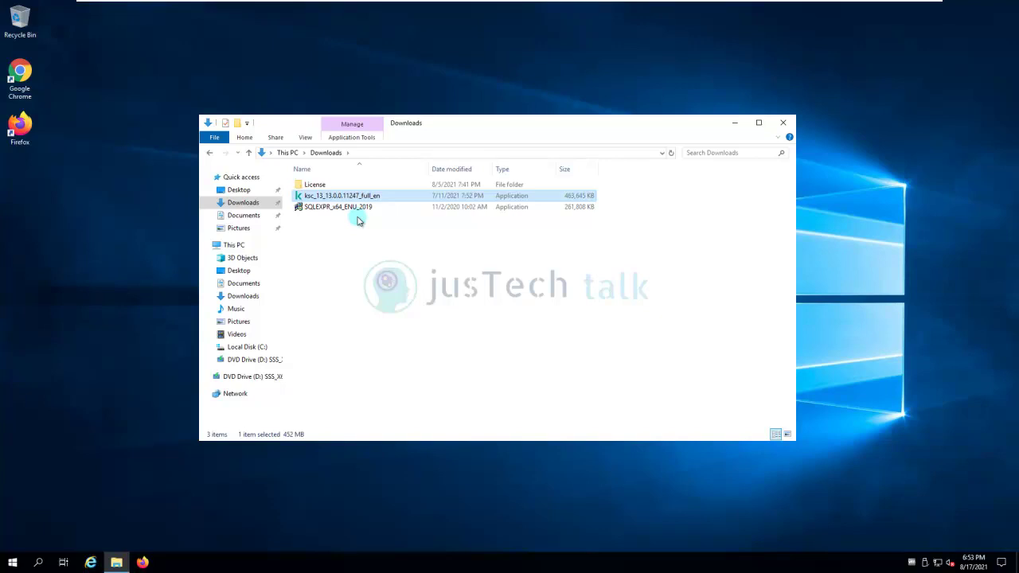
pyautogui.click(348, 207)
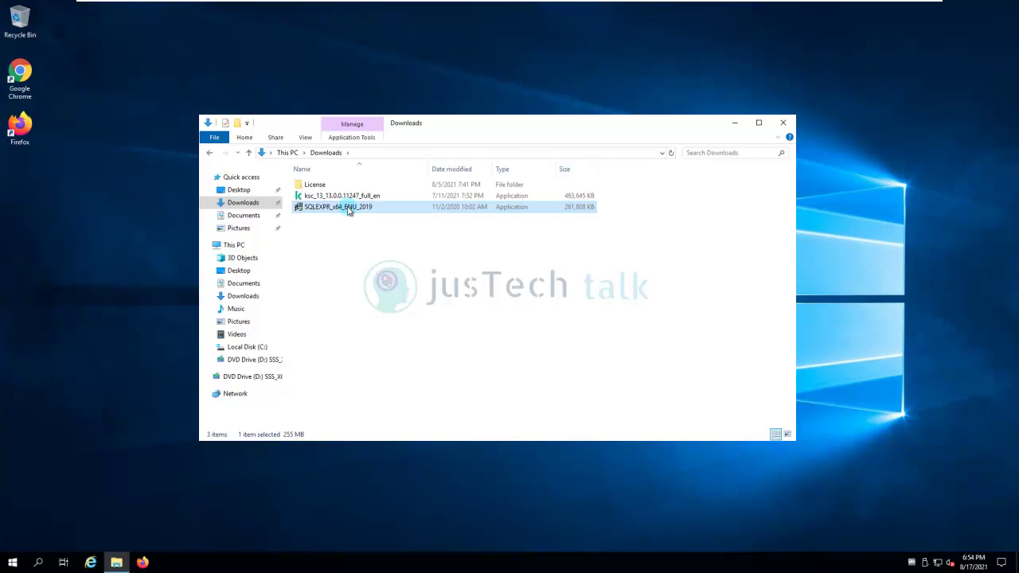
pyautogui.rightClick(348, 210)
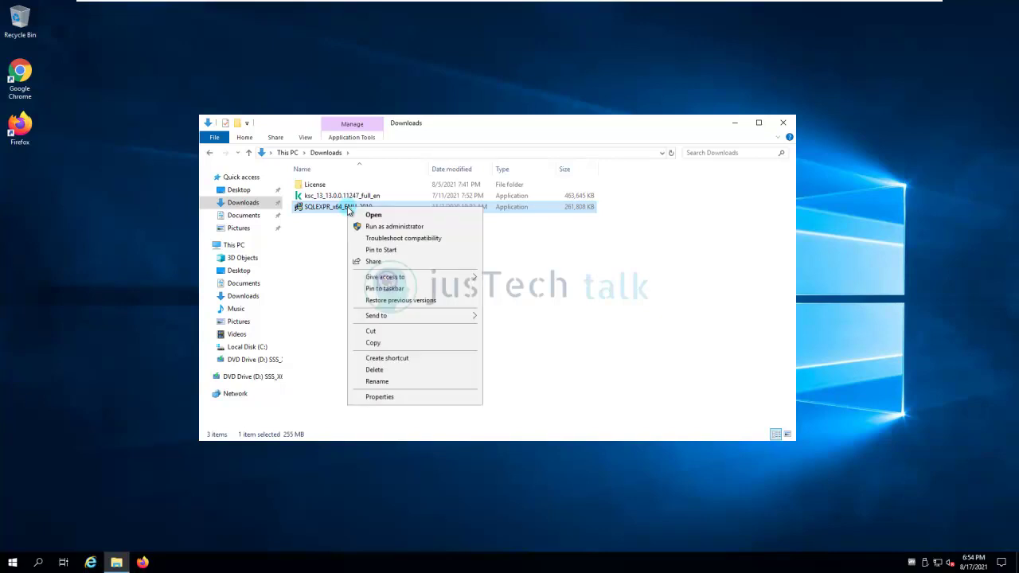
pyautogui.click(388, 227)
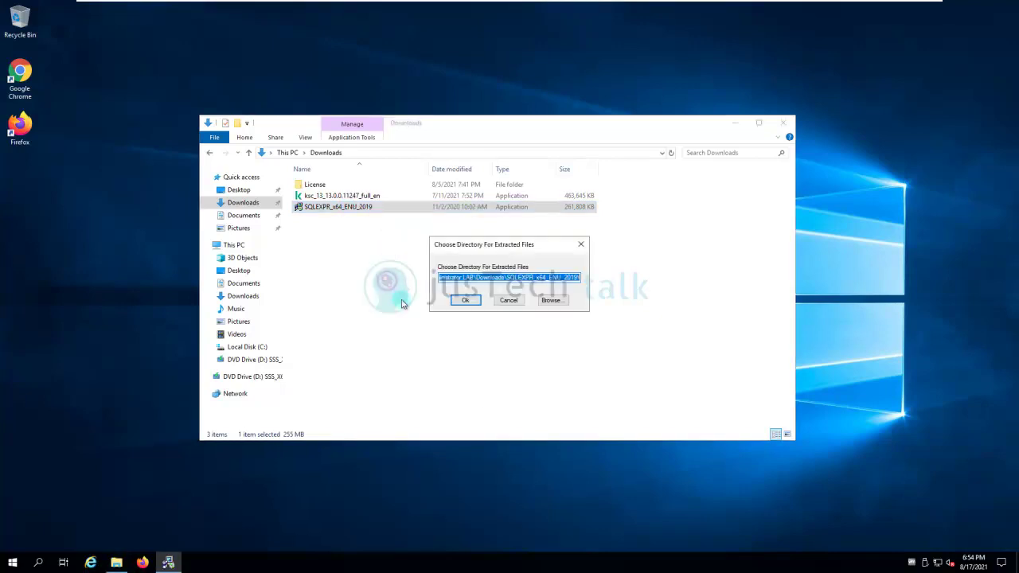
pyautogui.click(465, 306)
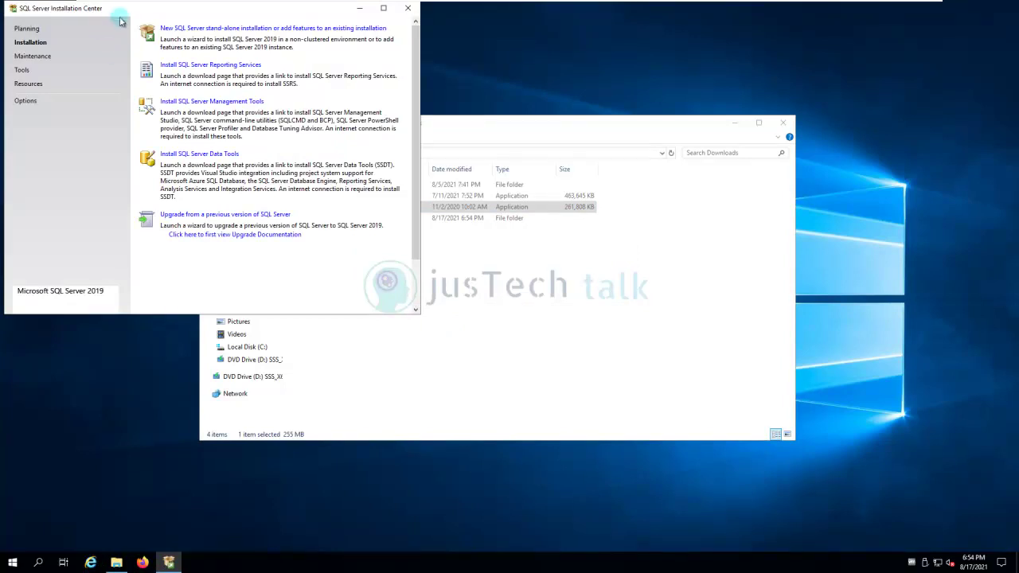
# Start a new SQL Server stand-alone installation from the SQL Server Installation Center
pyautogui.moveTo(120, 13); pyautogui.dragTo(540, 163)
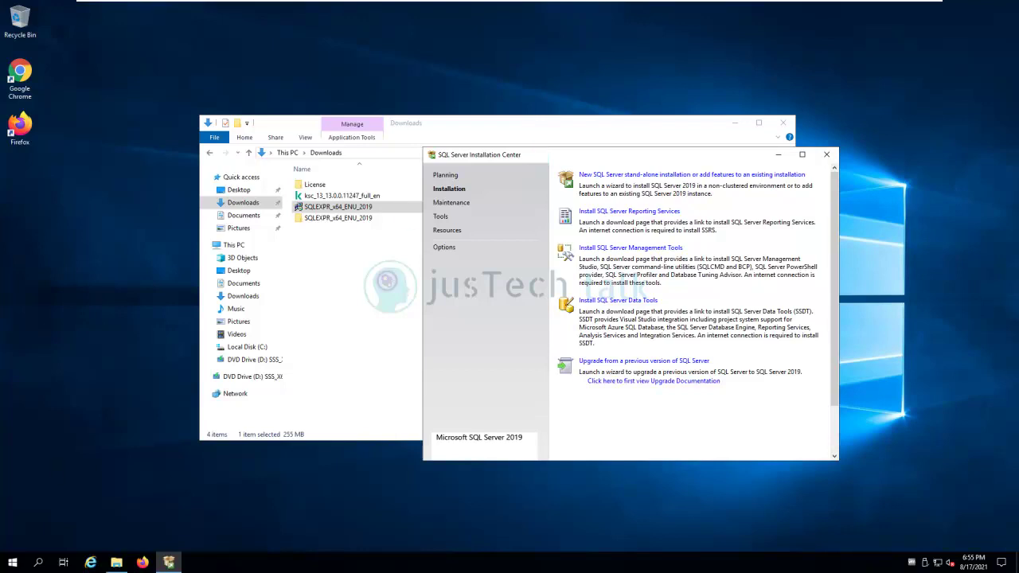
pyautogui.click(647, 177)
pyautogui.click(682, 177)
pyautogui.click(683, 177)
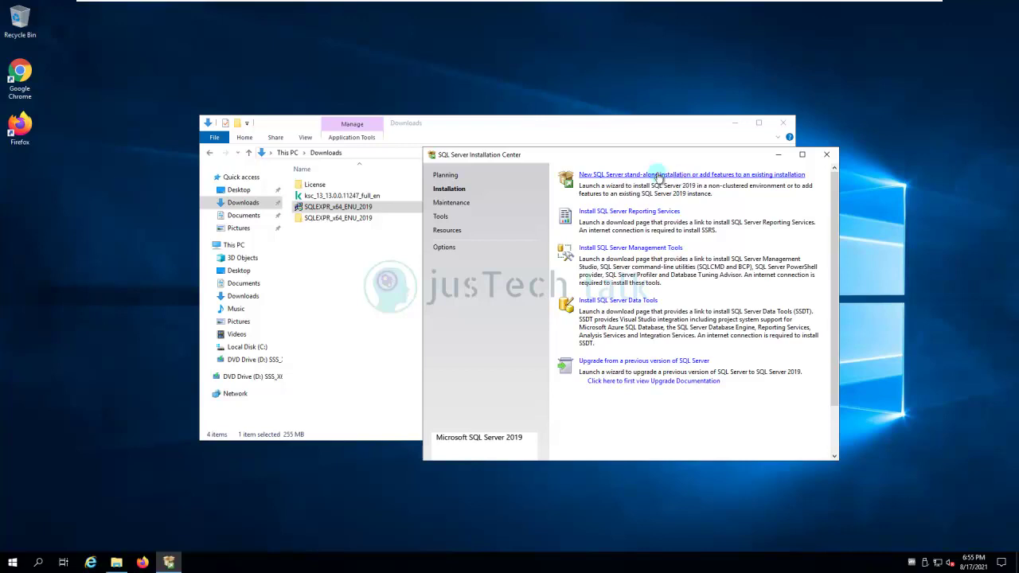
pyautogui.moveTo(587, 154); pyautogui.dragTo(452, 92)
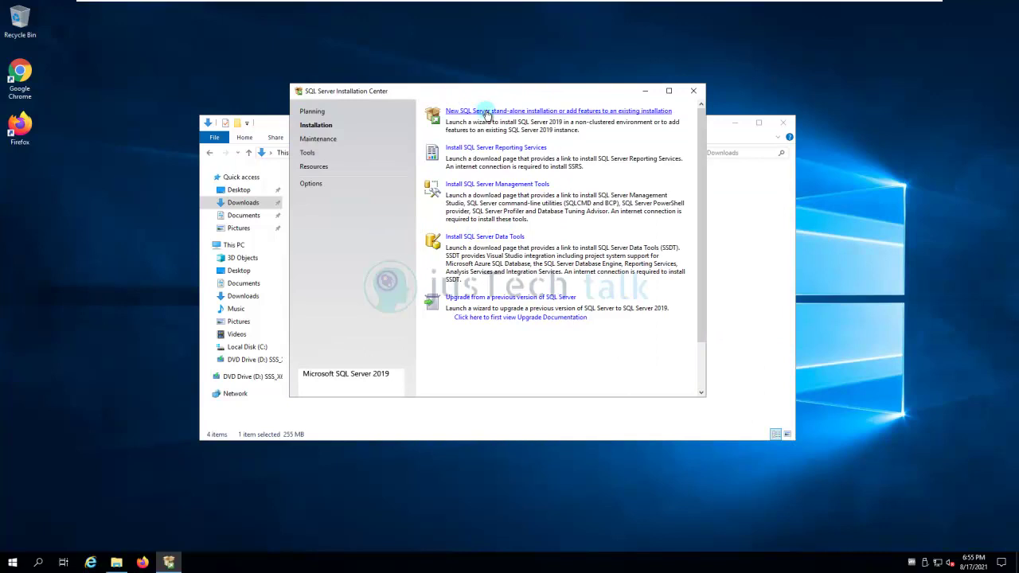
pyautogui.click(485, 113)
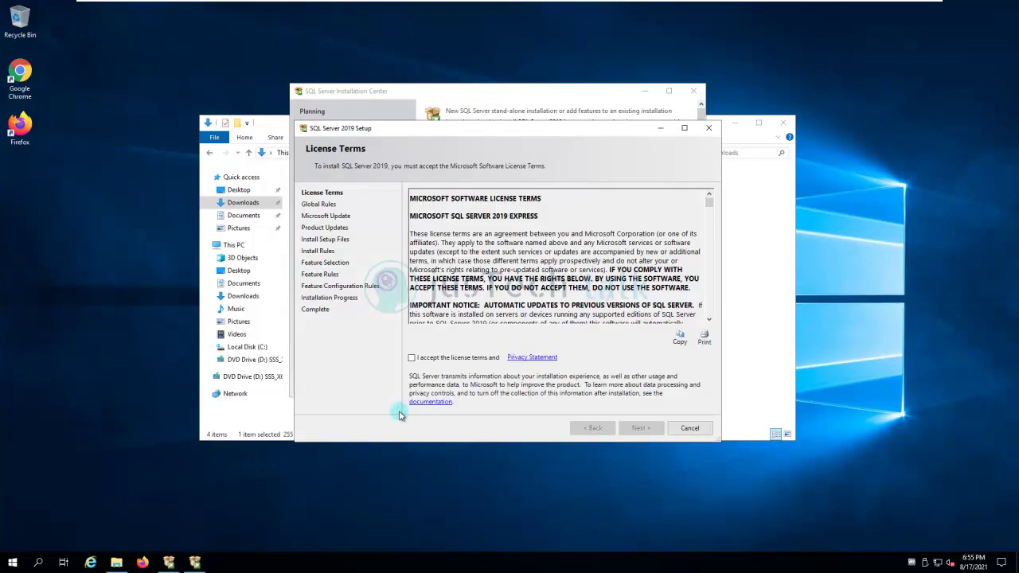
# Accept the SQL Server 2019 license terms and proceed without Microsoft Update or product updates
pyautogui.click(412, 358)
pyautogui.click(650, 428)
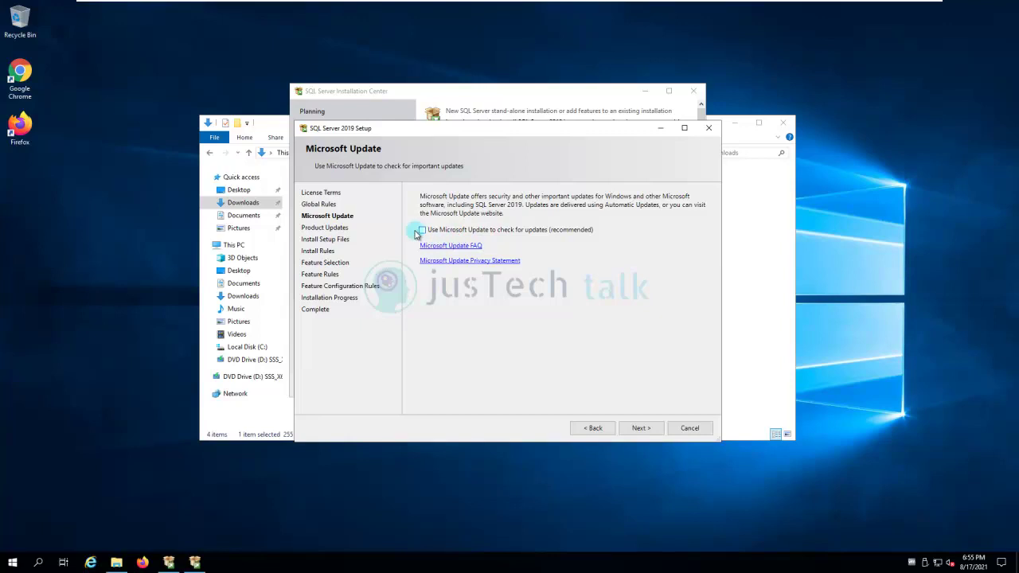
pyautogui.click(641, 428)
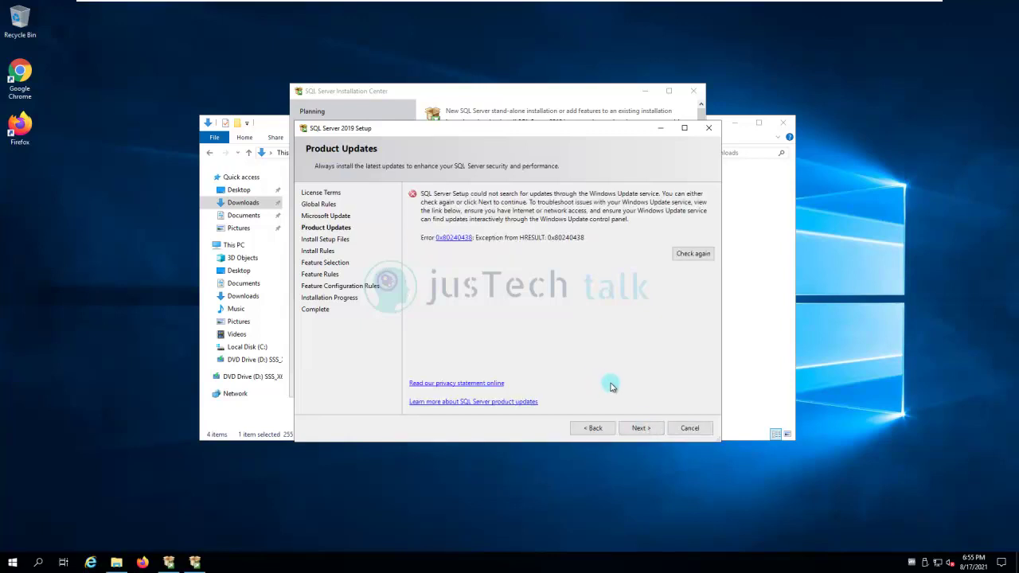
pyautogui.click(651, 430)
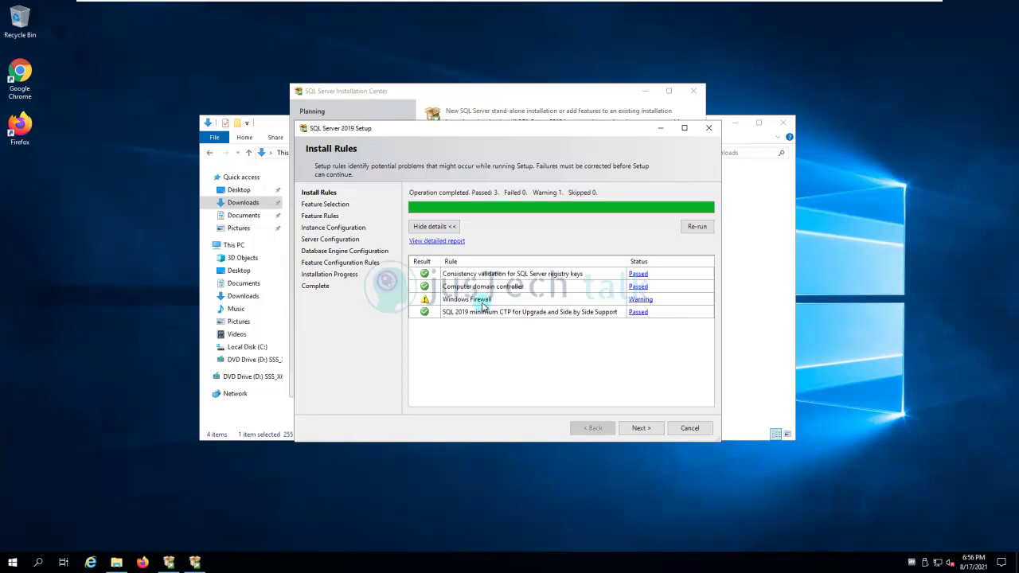
# Read the details of the Windows Firewall rule warning, dismiss them and continue to feature selection
pyautogui.click(641, 300)
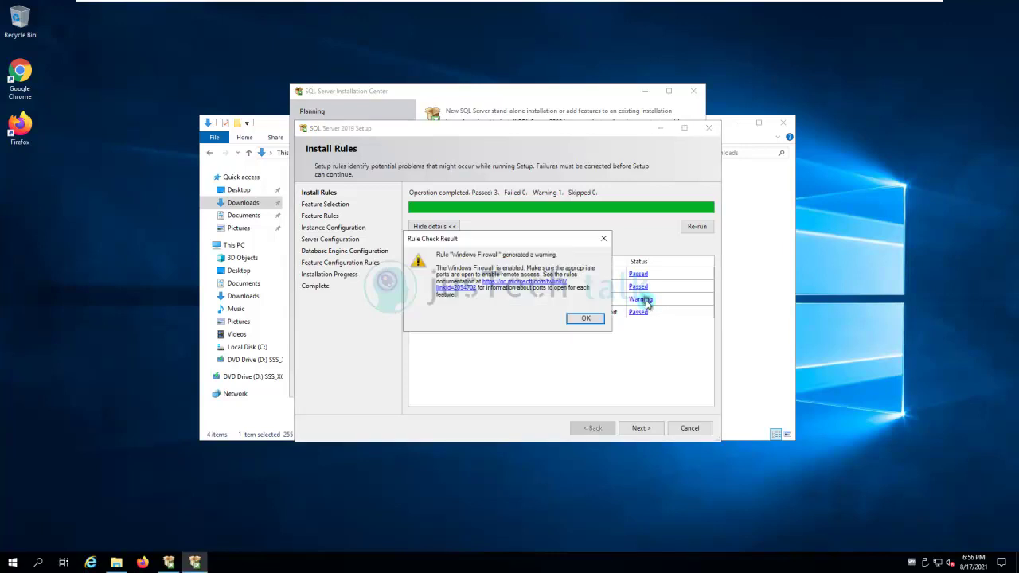
pyautogui.click(585, 319)
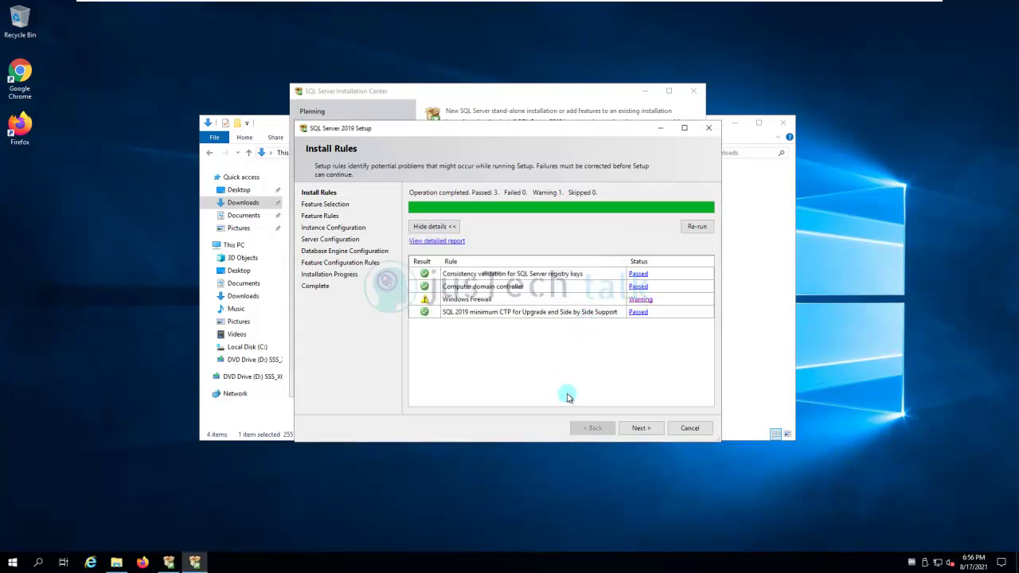
pyautogui.click(646, 434)
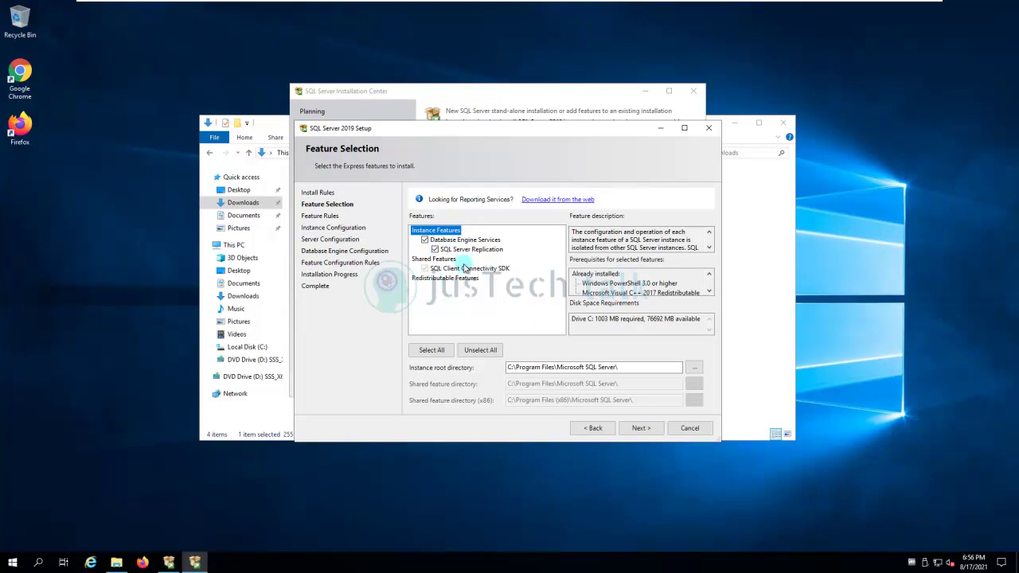
# Accept the default features and instance root directory, and keep the named instance SQLExpress with instance ID SQLEXPRESS
pyautogui.click(510, 367)
pyautogui.moveTo(510, 367); pyautogui.dragTo(497, 368)
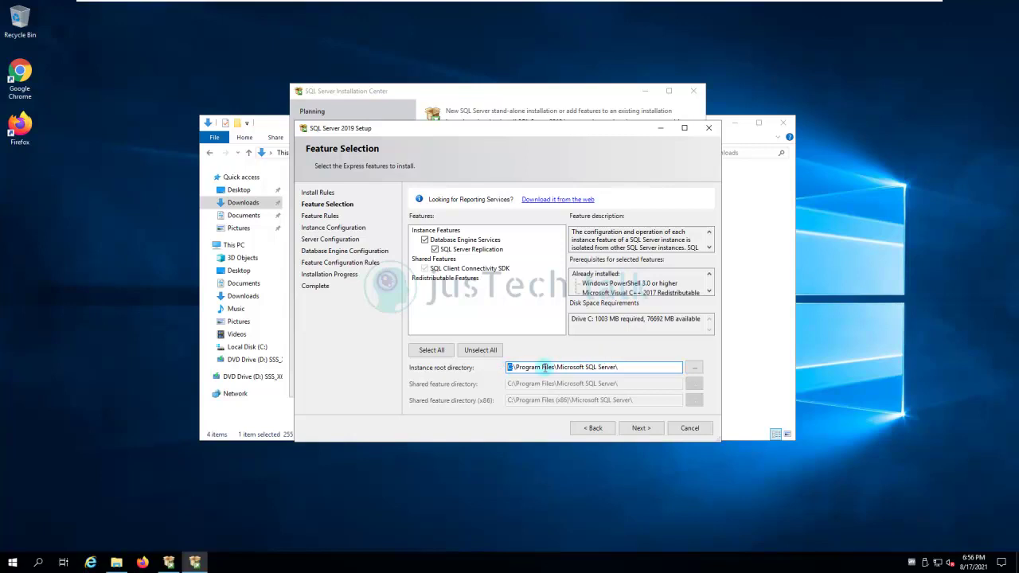
pyautogui.click(644, 429)
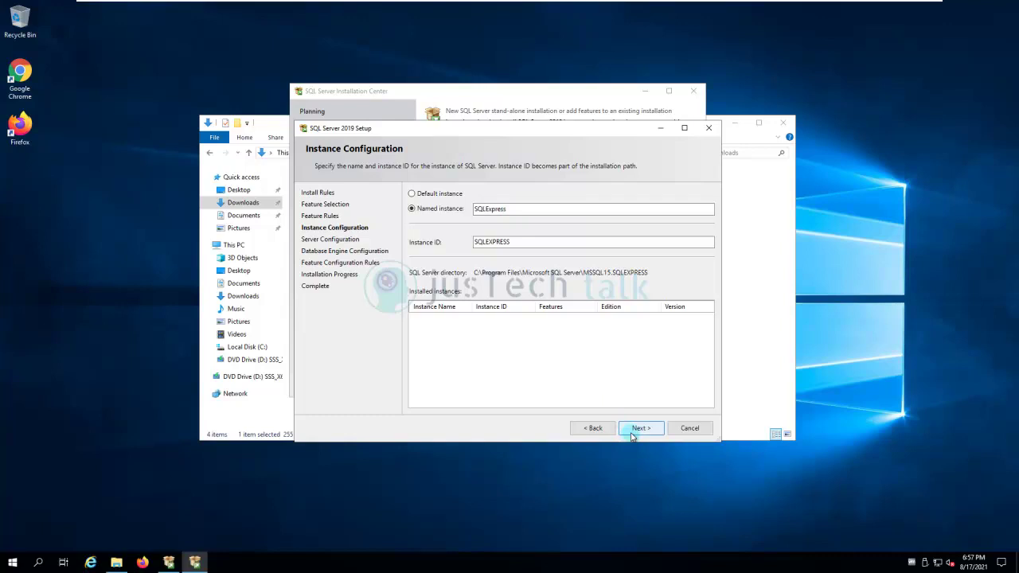
pyautogui.click(516, 208)
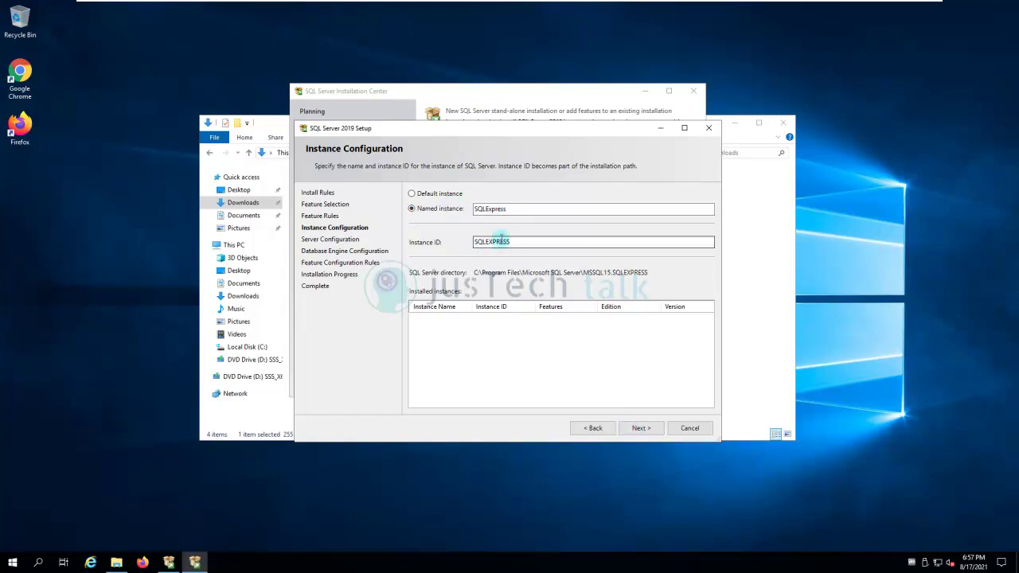
pyautogui.click(641, 430)
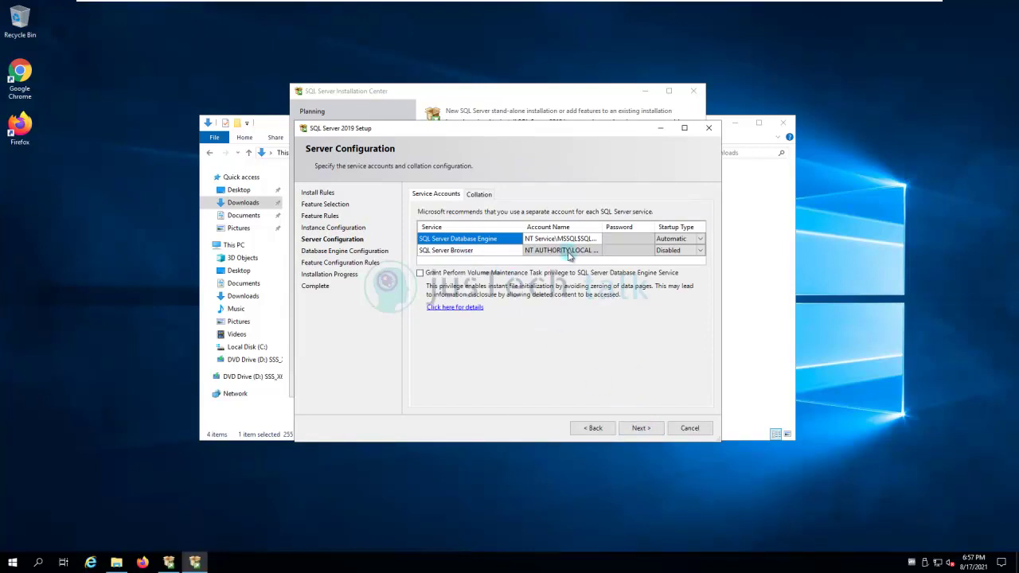
# Check the service accounts and the database engine collation, and accept the default server configuration
pyautogui.click(528, 237)
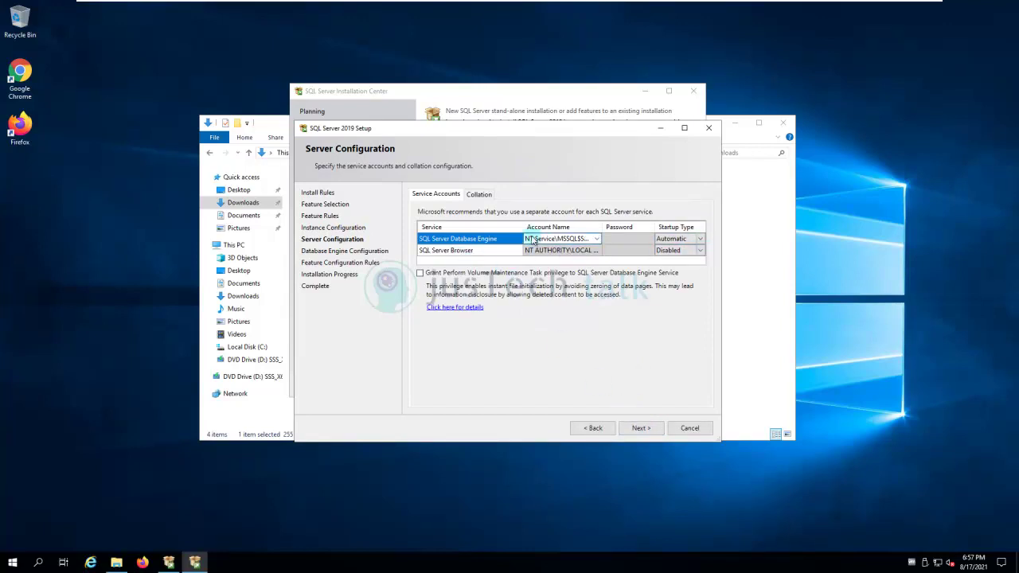
pyautogui.click(586, 263)
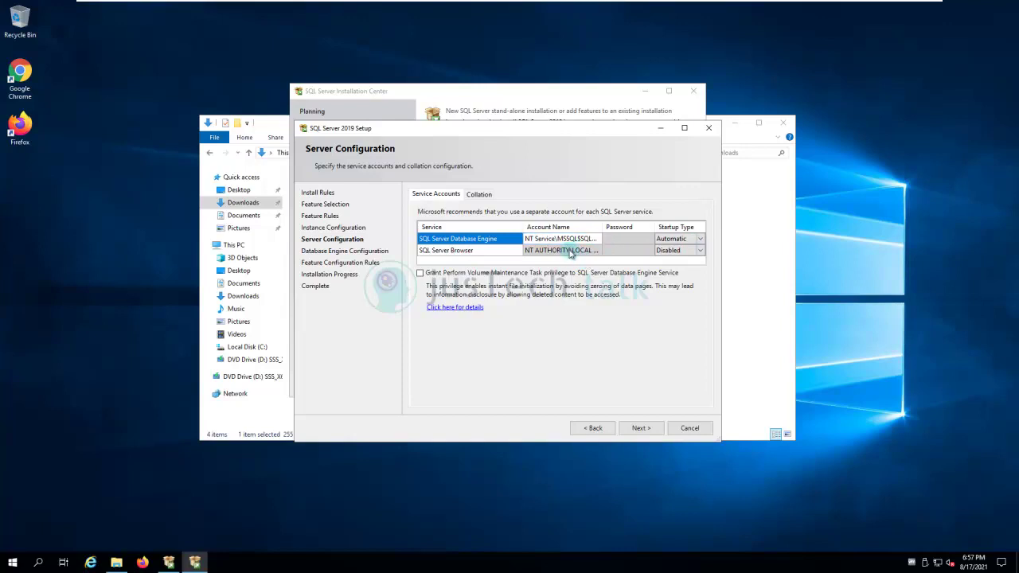
pyautogui.click(478, 194)
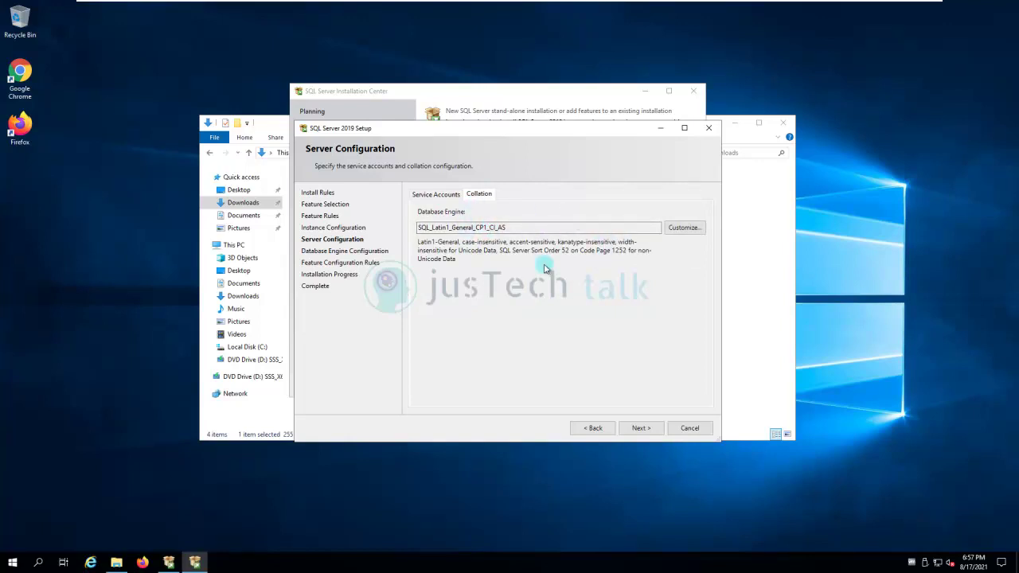
pyautogui.click(443, 195)
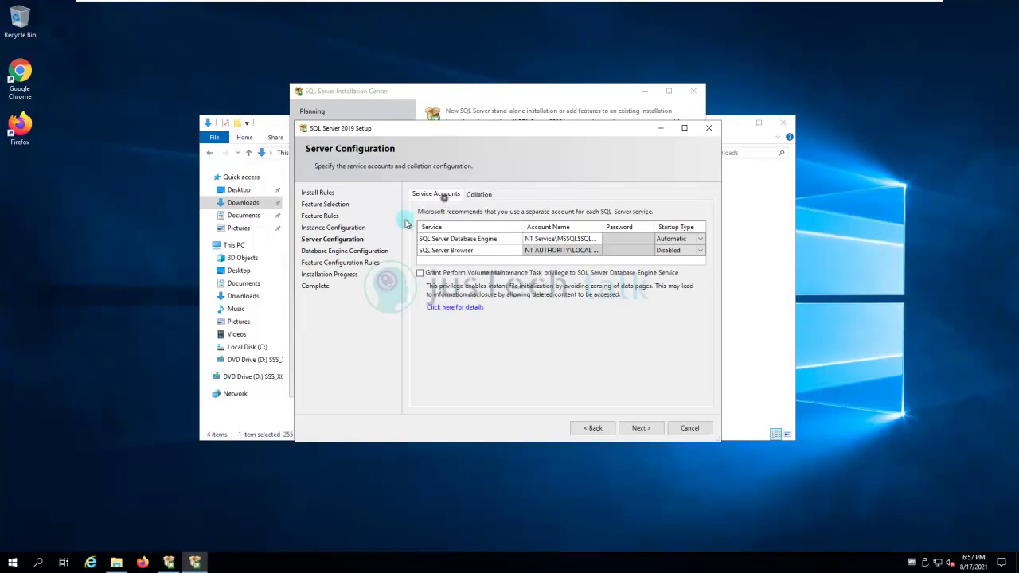
pyautogui.click(646, 433)
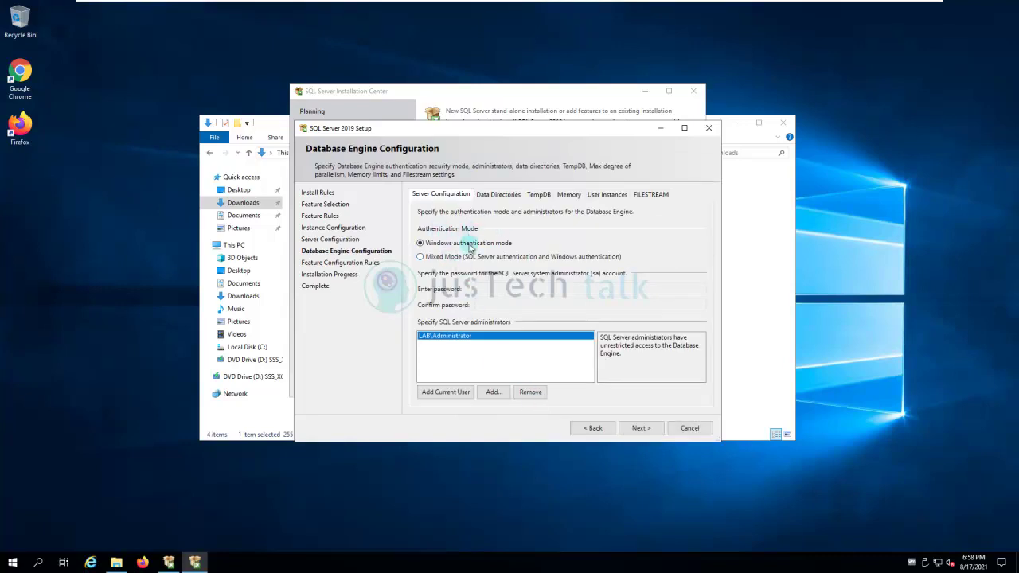
# Set the authentication to Mixed Mode, then enter and confirm the password for the system administrator (sa) account
pyautogui.click(420, 258)
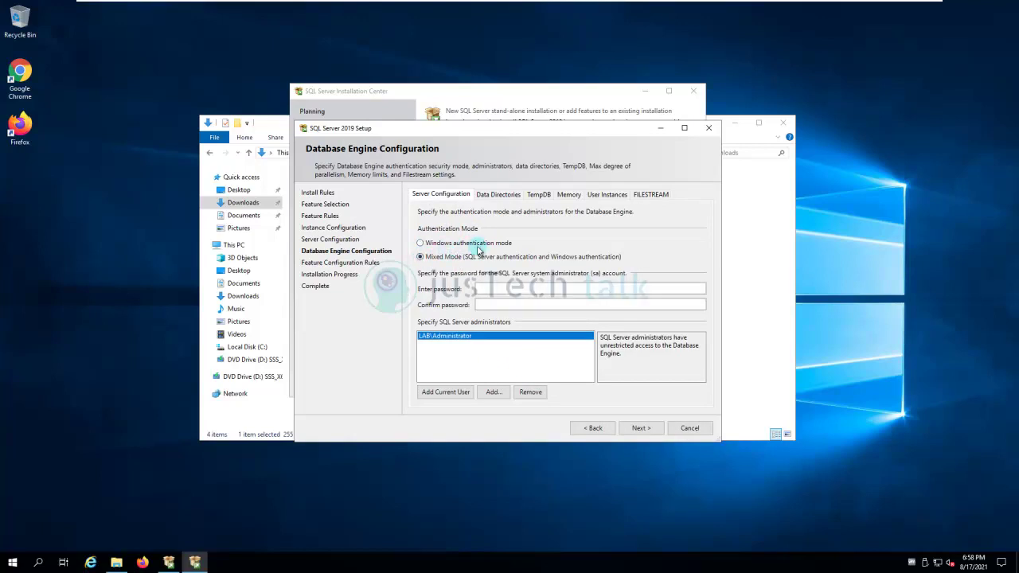
pyautogui.click(502, 289)
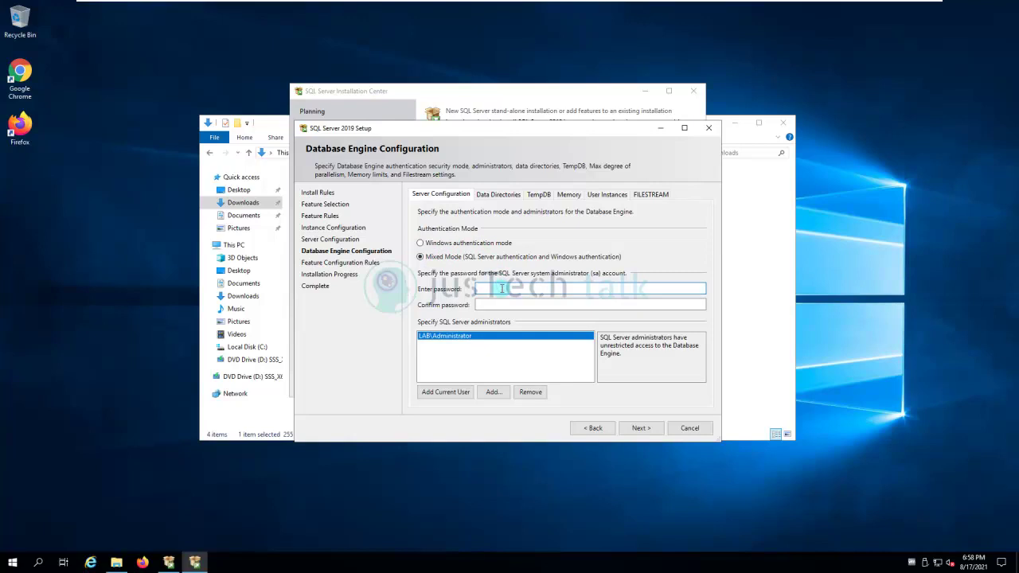
pyautogui.write('••••••')
pyautogui.press('Tab')
pyautogui.write('••••••')
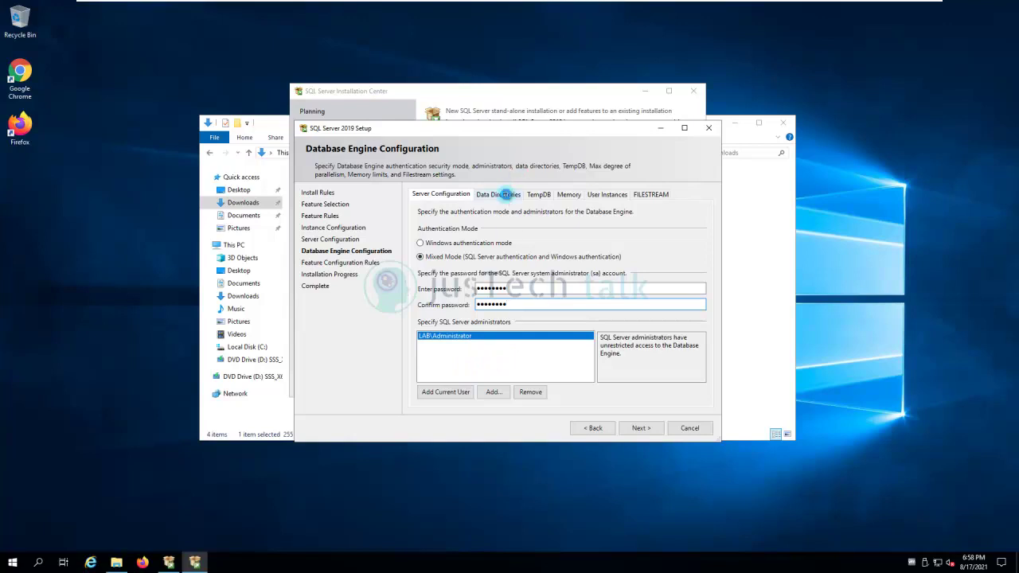
# Review the data directories, TempDB, memory, user instances and FILESTREAM settings, keep their defaults and run the installation
pyautogui.click(506, 197)
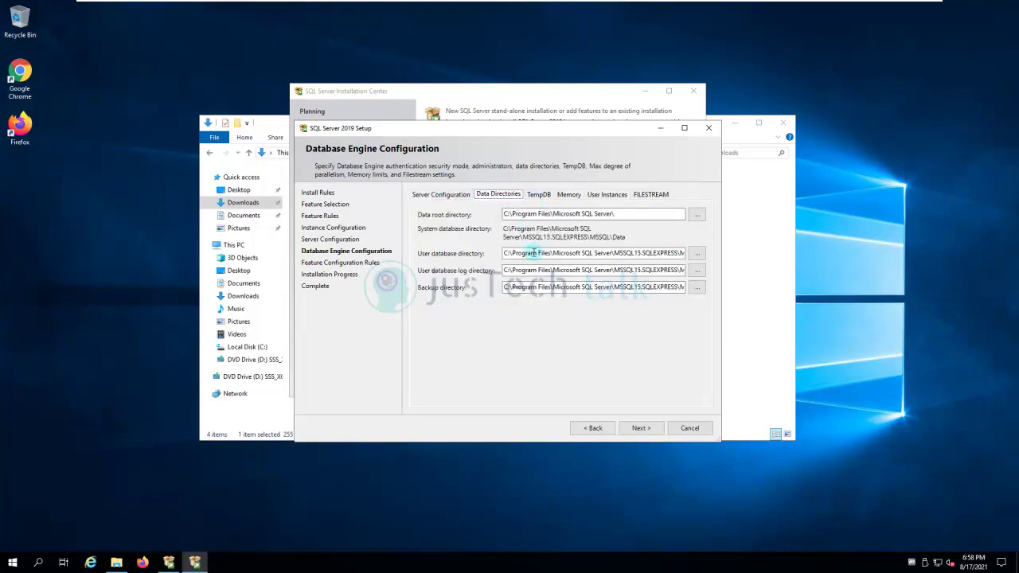
pyautogui.click(546, 196)
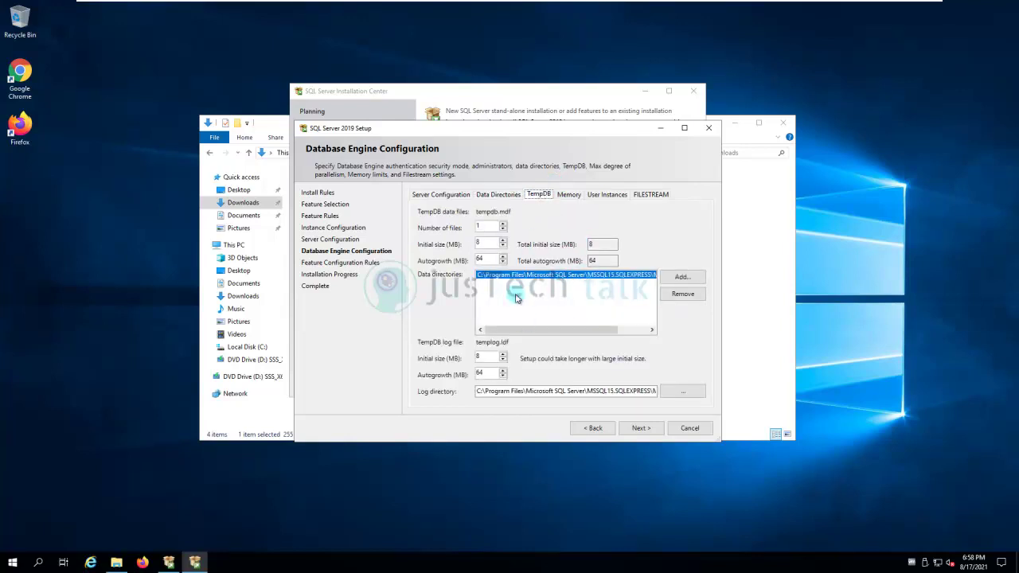
pyautogui.click(569, 195)
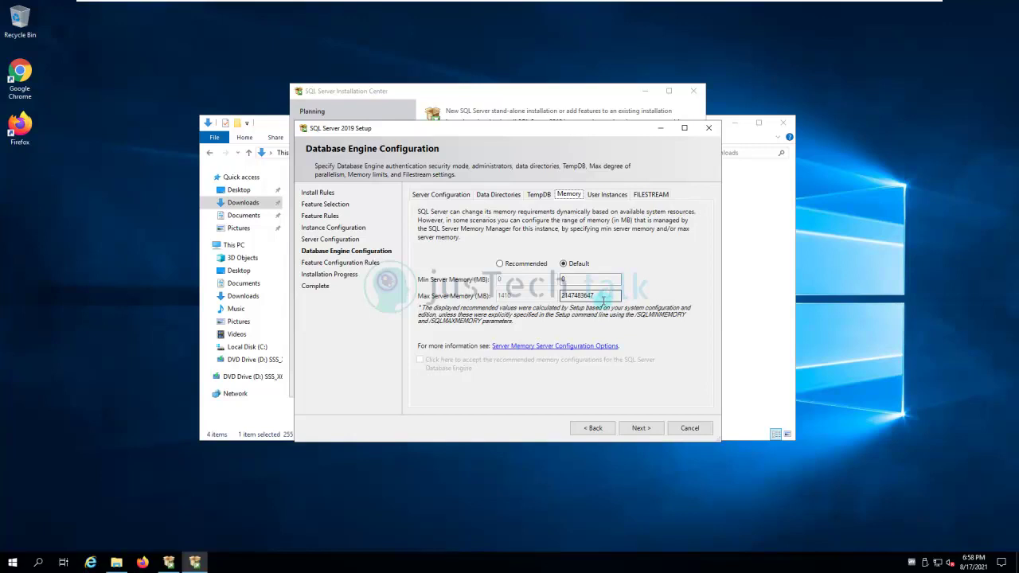
pyautogui.click(610, 196)
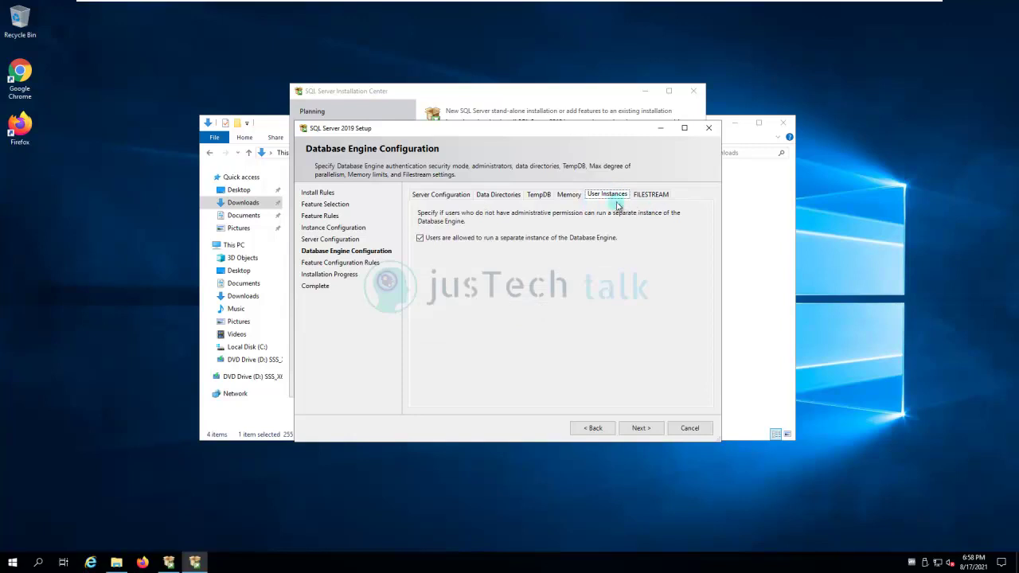
pyautogui.click(657, 196)
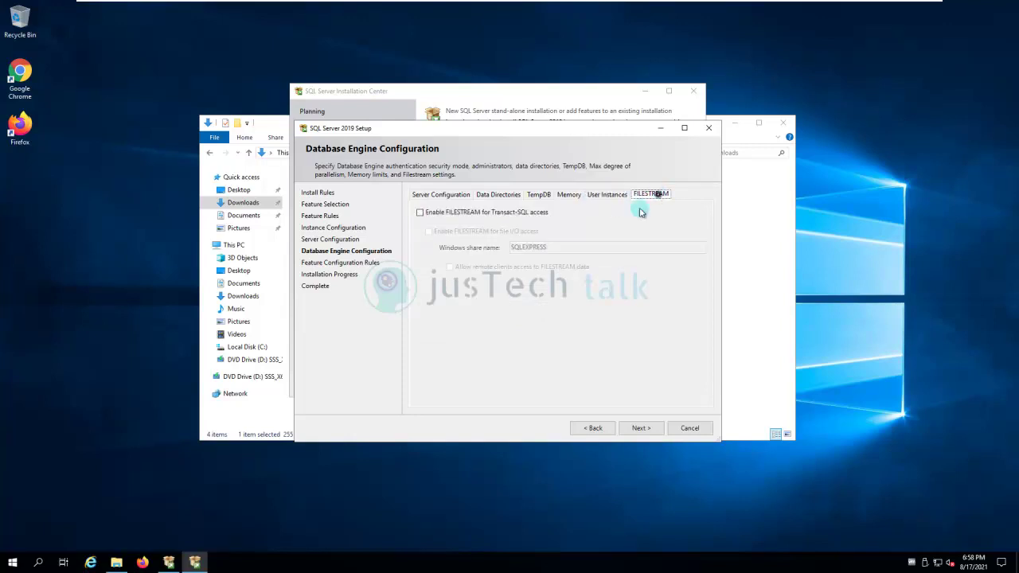
pyautogui.click(436, 197)
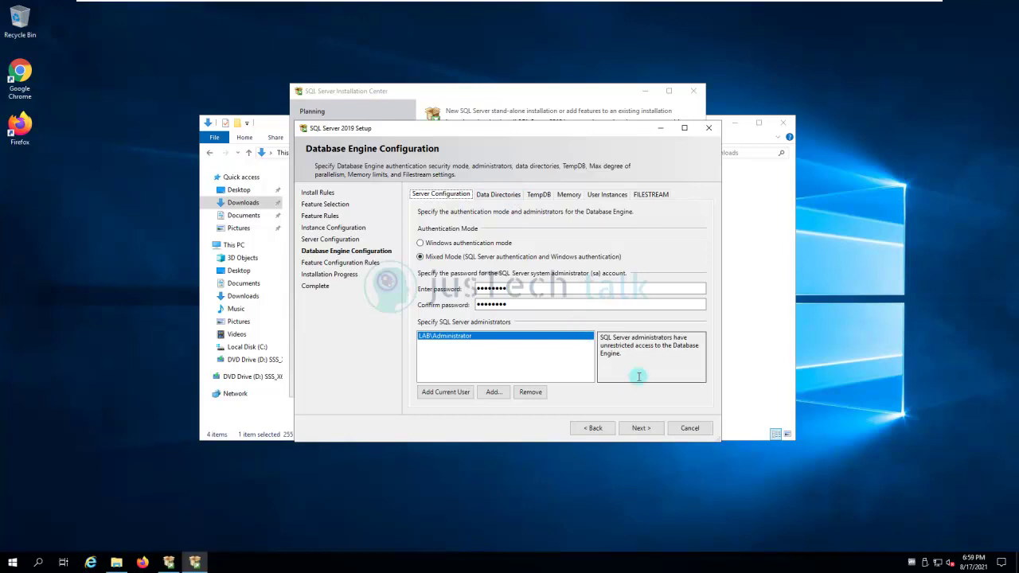
pyautogui.click(642, 429)
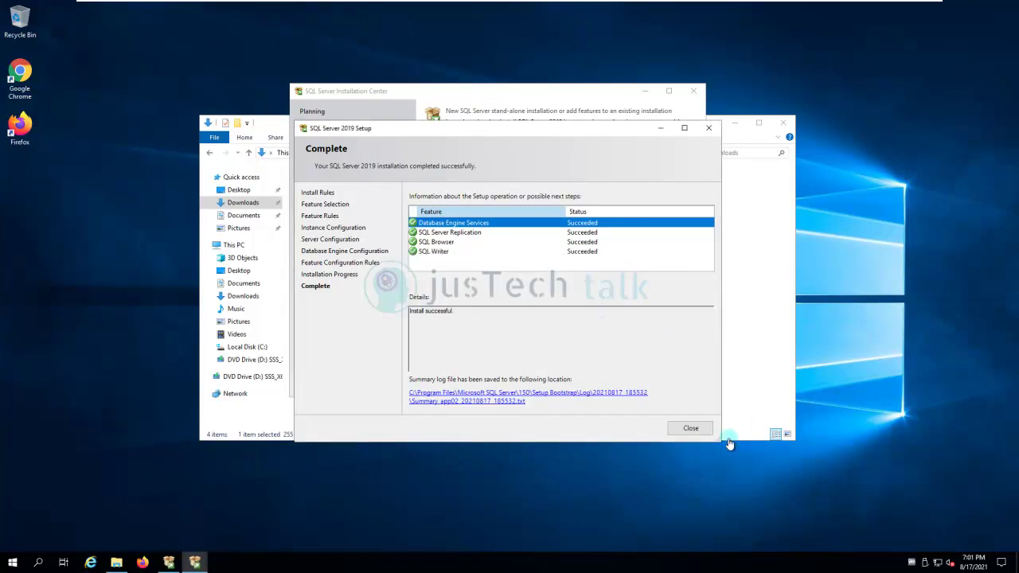
# Close the SQL Server 2019 setup and Installation Center, and open Microsoft SQL Server Management Studio
pyautogui.click(704, 429)
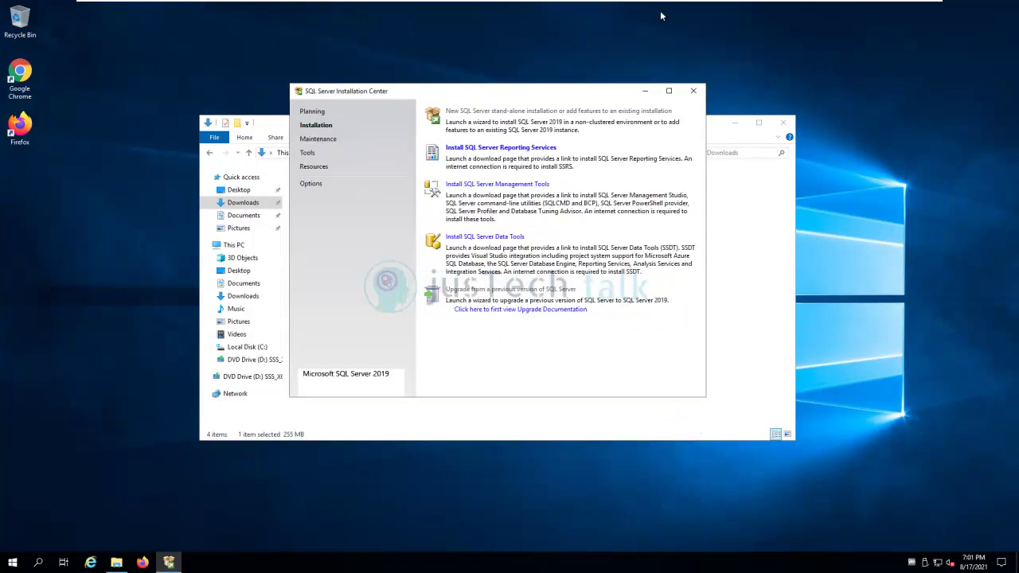
pyautogui.click(694, 92)
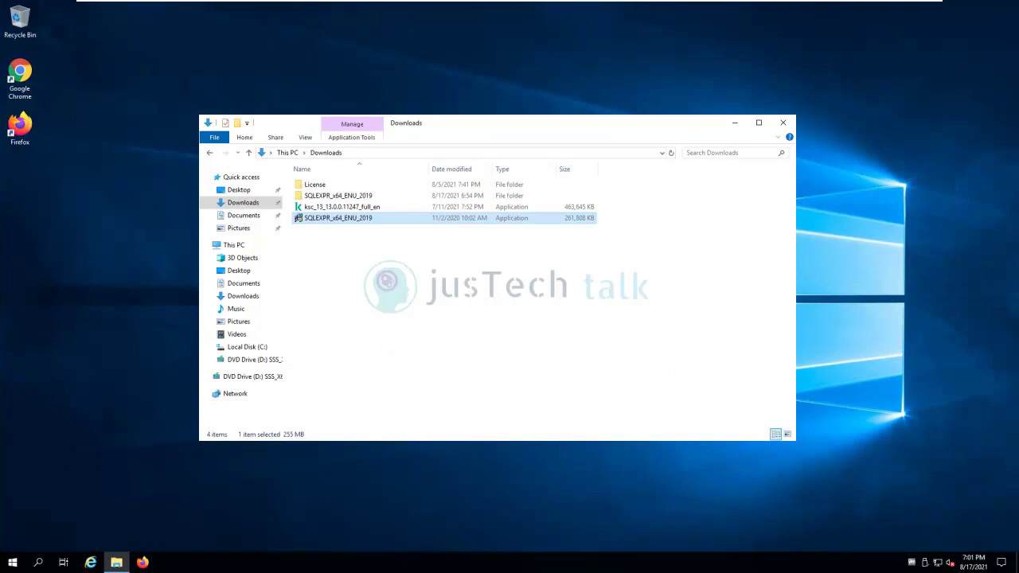
pyautogui.click(12, 562)
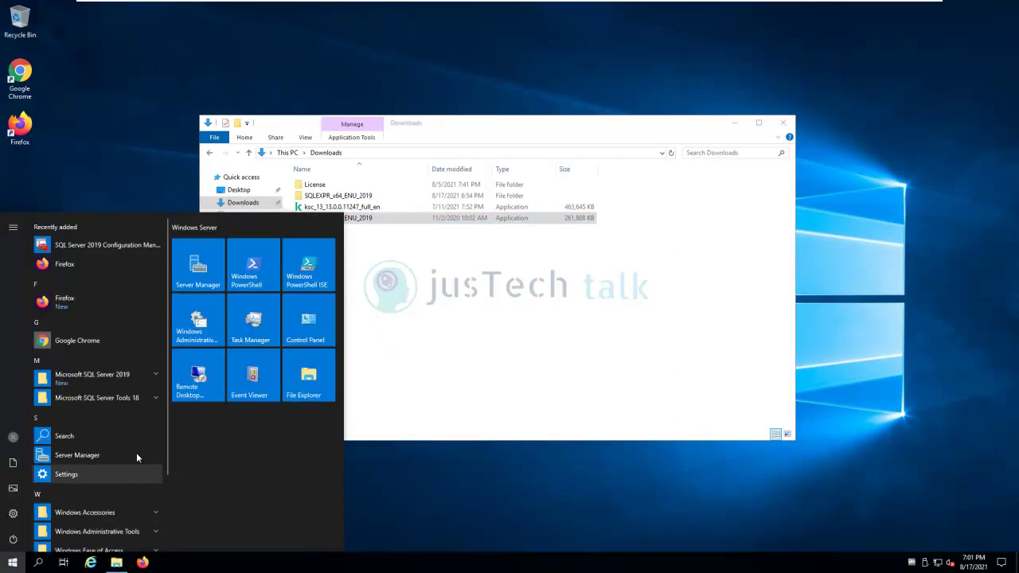
pyautogui.click(160, 398)
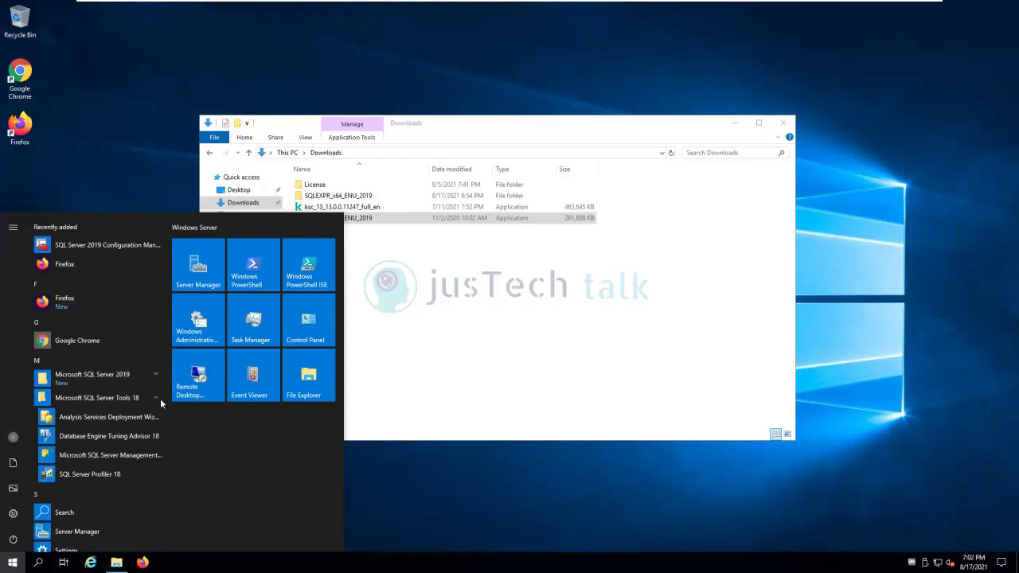
pyautogui.click(147, 454)
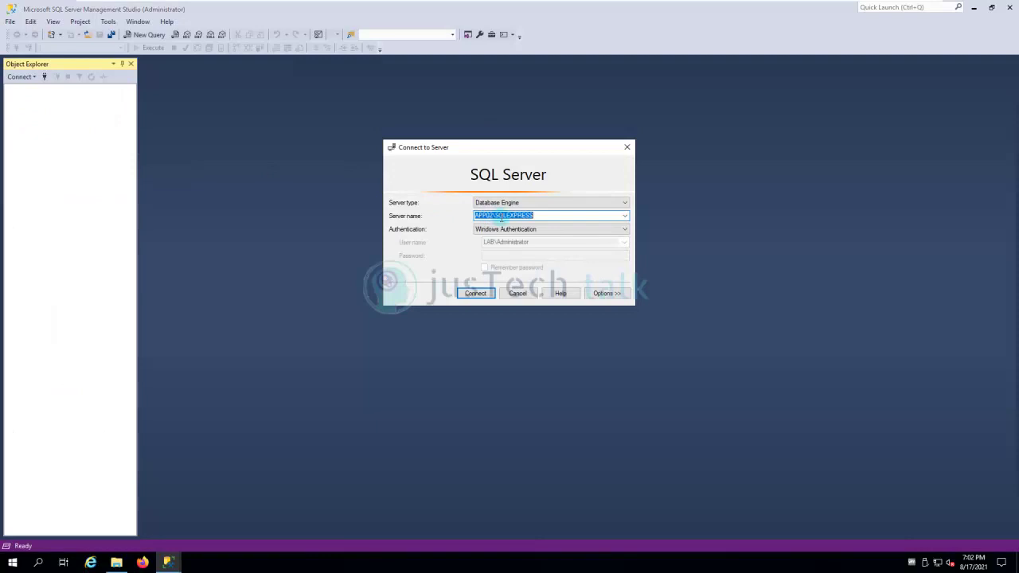
pyautogui.click(616, 231)
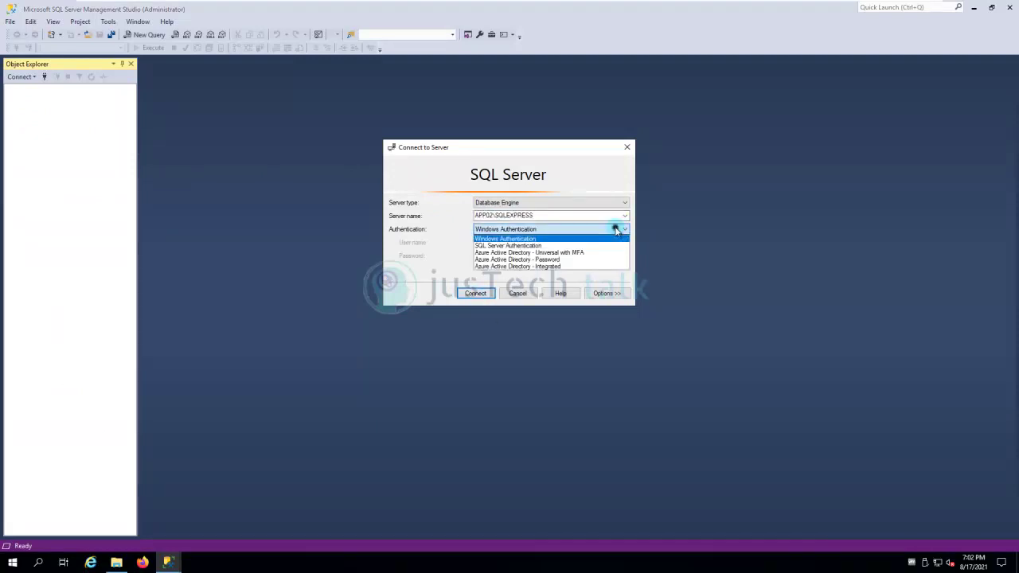
pyautogui.click(487, 246)
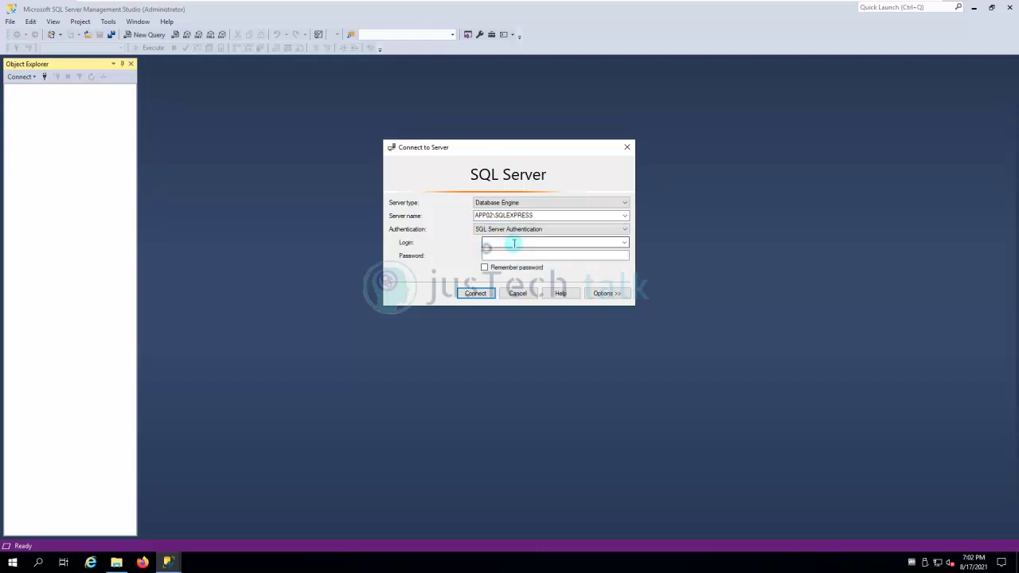
pyautogui.click(521, 231)
pyautogui.click(514, 244)
pyautogui.click(514, 230)
pyautogui.click(510, 239)
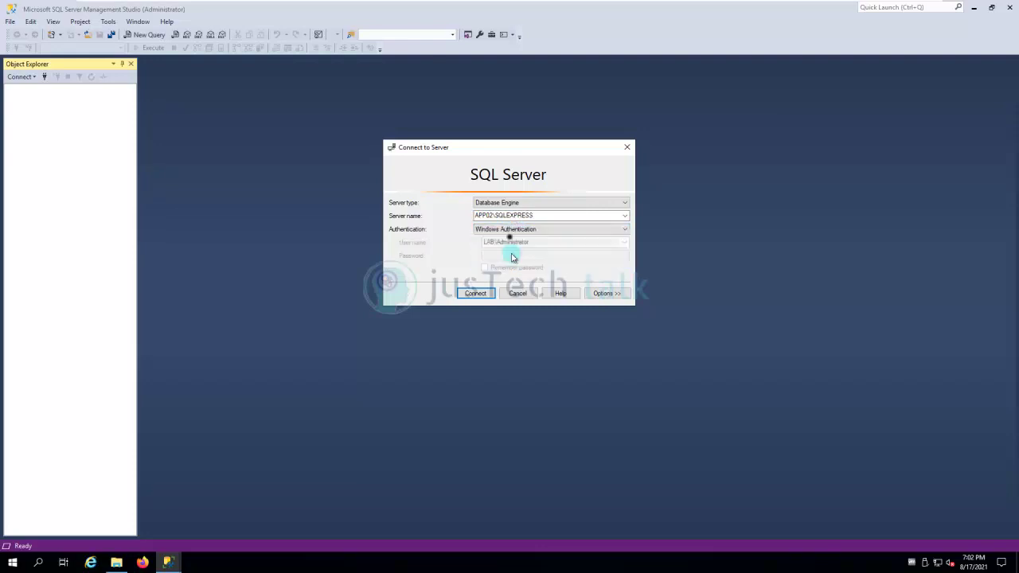
# Connect to APP02\SQLEXPRESS with Windows Authentication, look through its databases and close SQL Server Management Studio
pyautogui.click(475, 293)
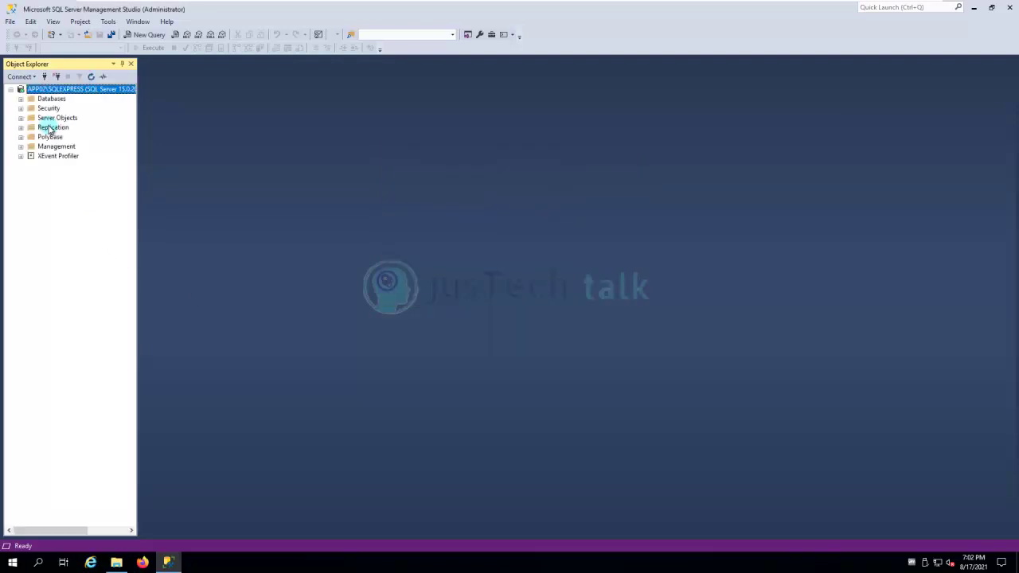
pyautogui.click(20, 99)
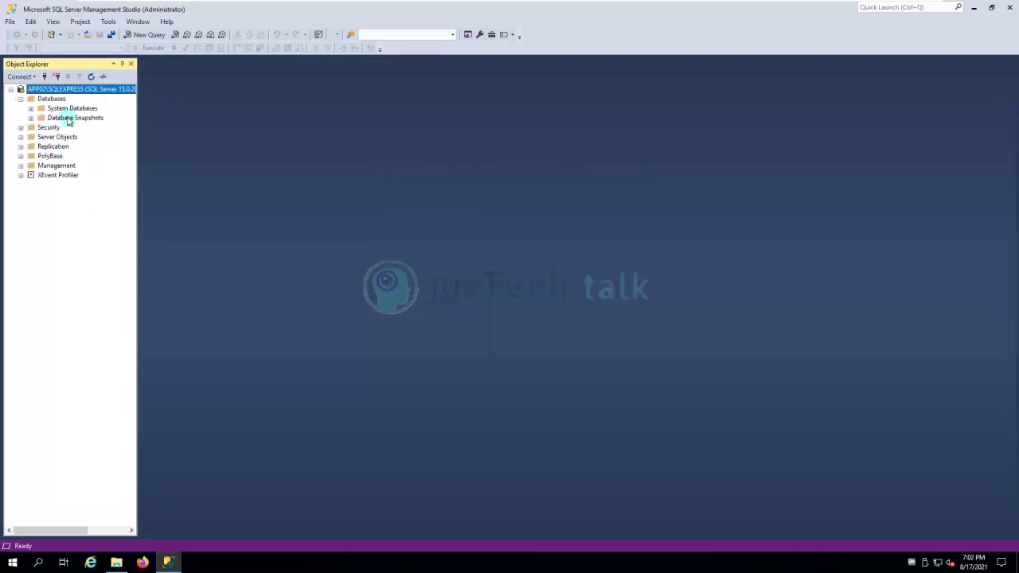
pyautogui.click(1008, 8)
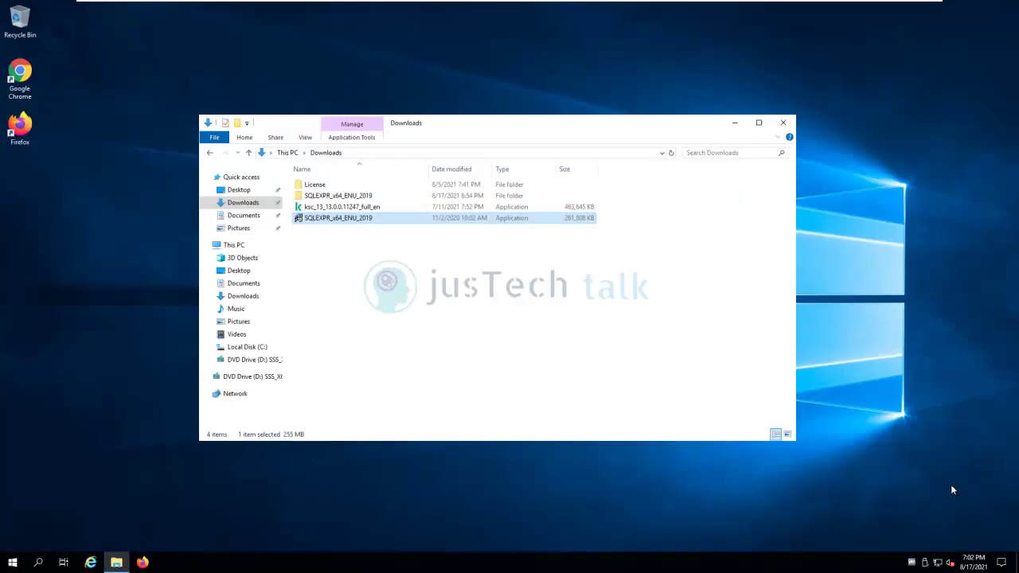
# Run the ksc_13_13.0.0.11247_full_en installer as administrator, start the Kaspersky Security Center 13 installation and minimize the Downloads window
pyautogui.rightClick(346, 207)
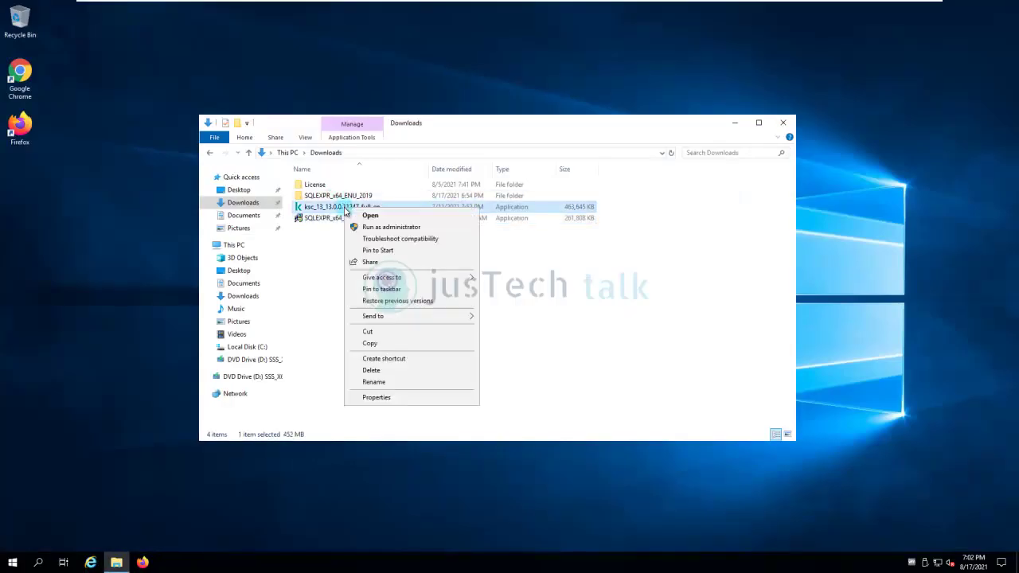
pyautogui.click(390, 229)
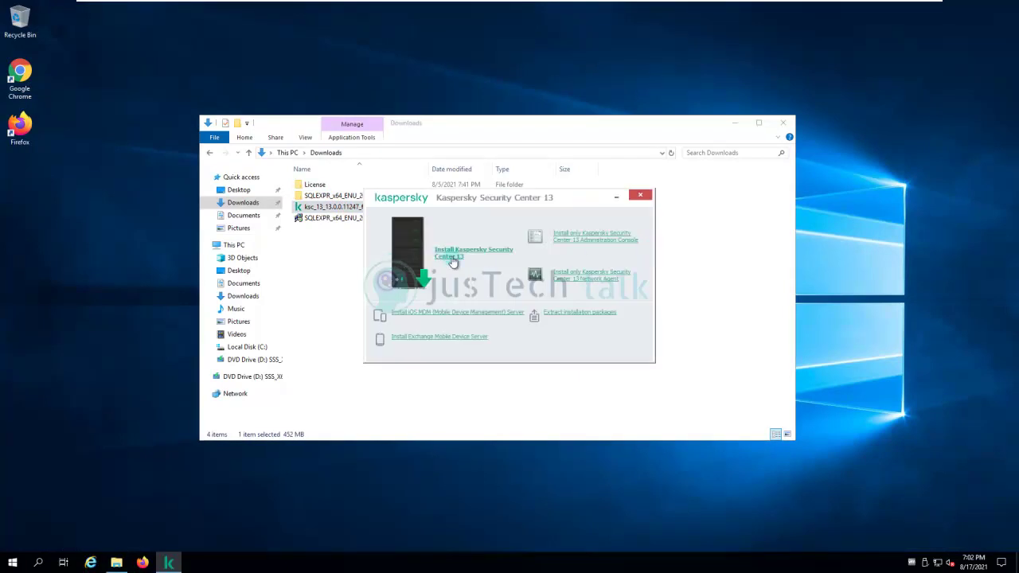
pyautogui.click(452, 254)
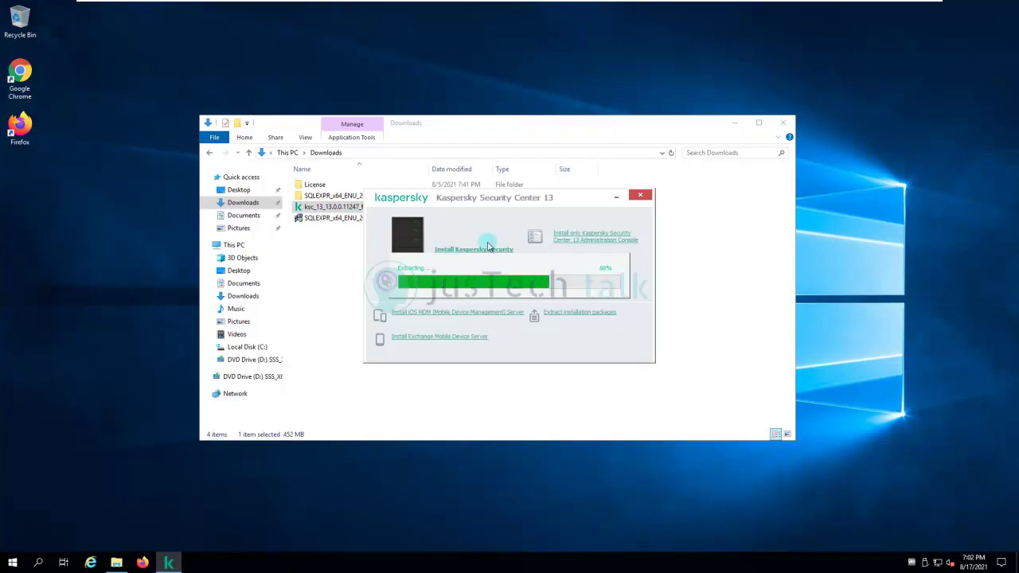
pyautogui.click(735, 123)
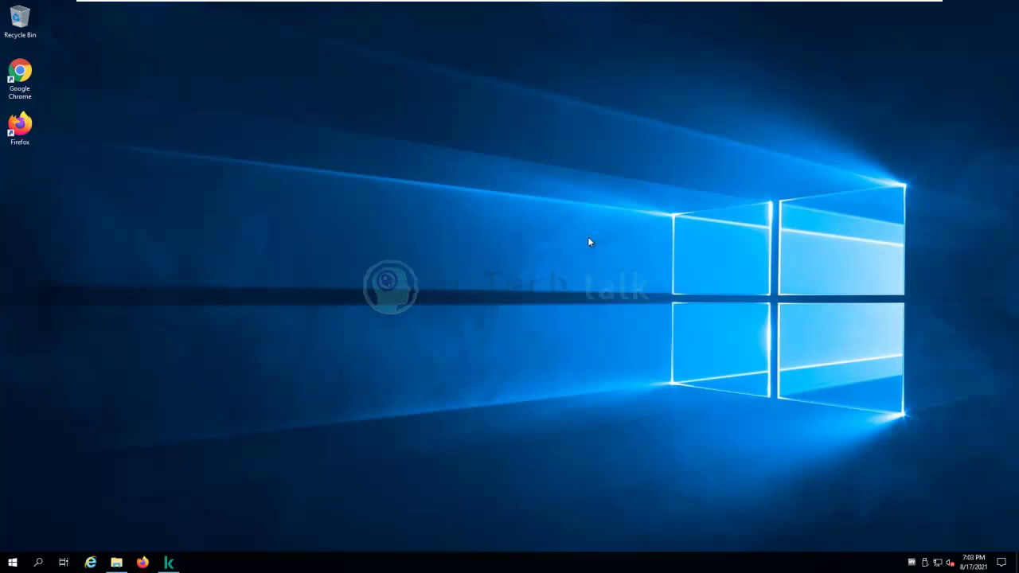
# Pass the welcome and system requirements pages, and accept the End User License Agreement and Privacy Policy
pyautogui.click(559, 368)
pyautogui.click(560, 368)
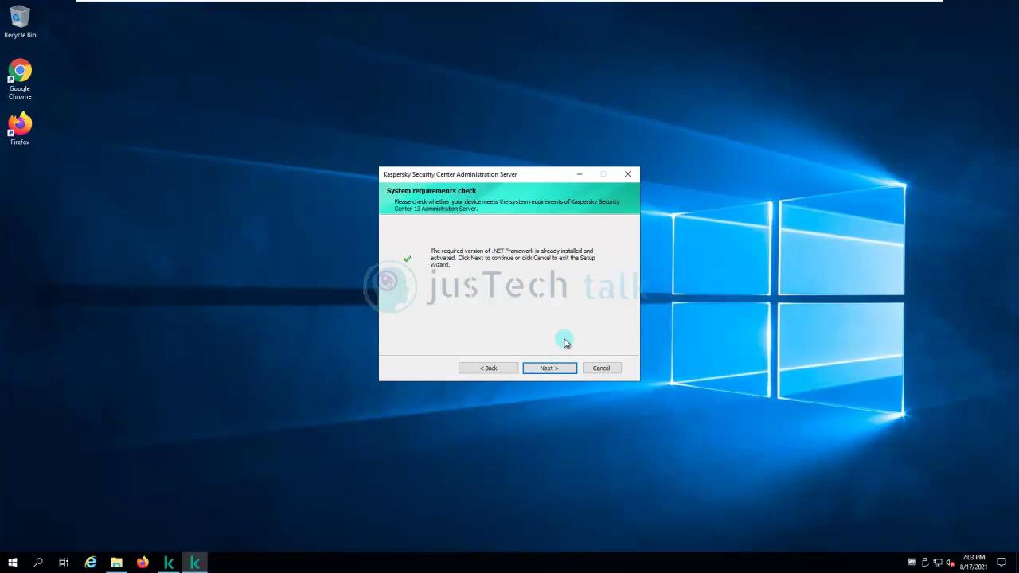
pyautogui.click(558, 368)
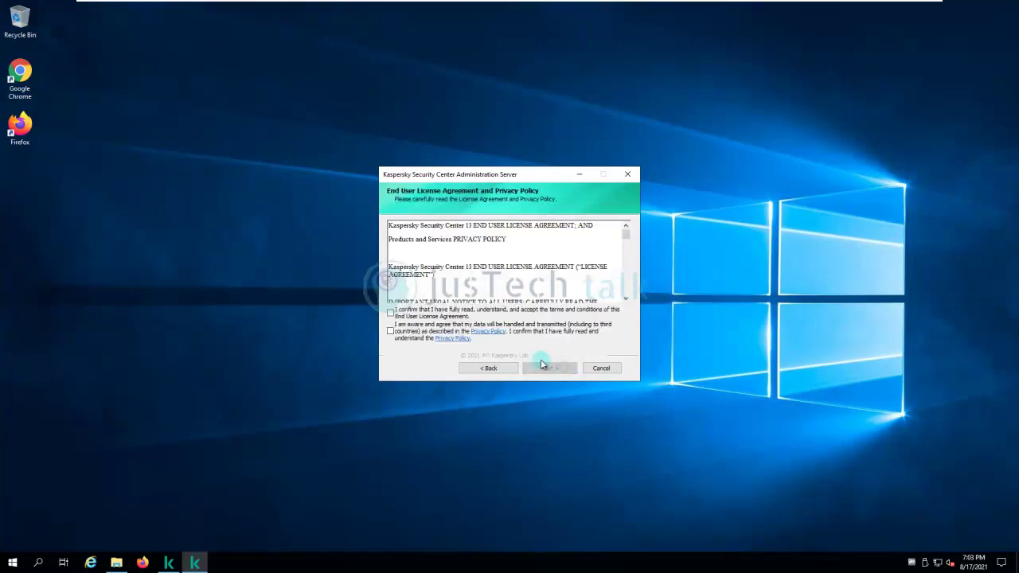
pyautogui.click(390, 312)
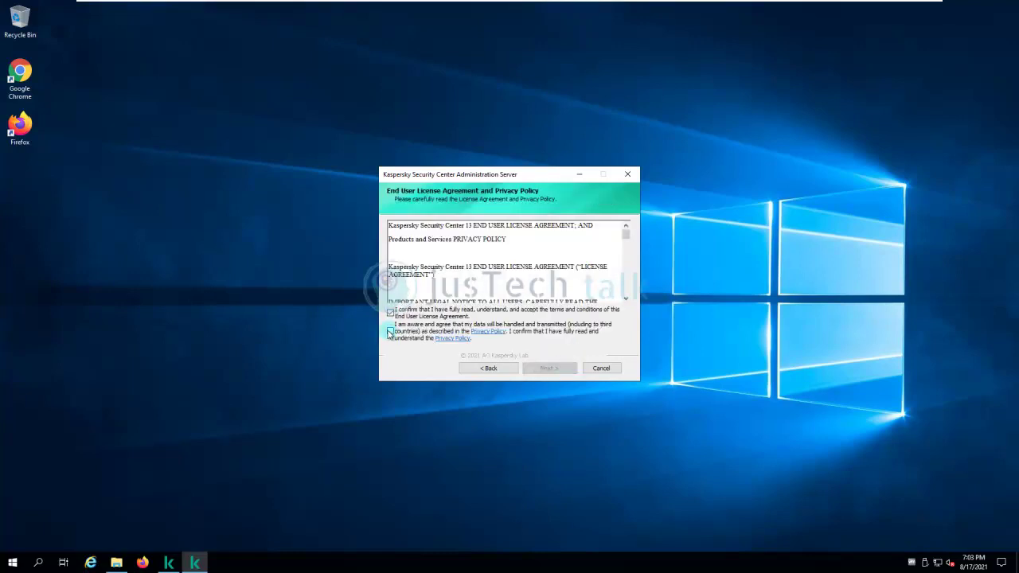
pyautogui.click(391, 334)
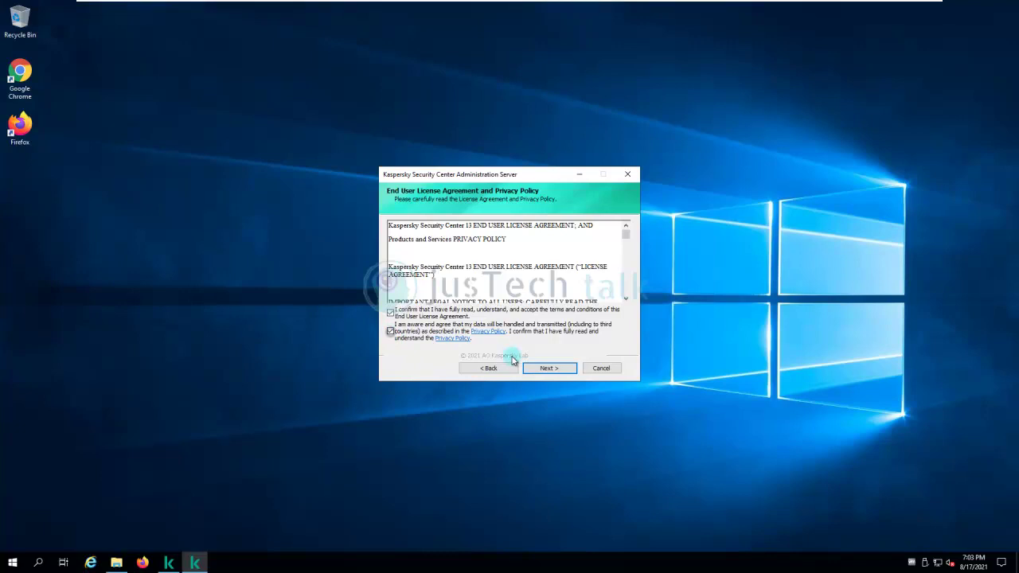
pyautogui.click(561, 372)
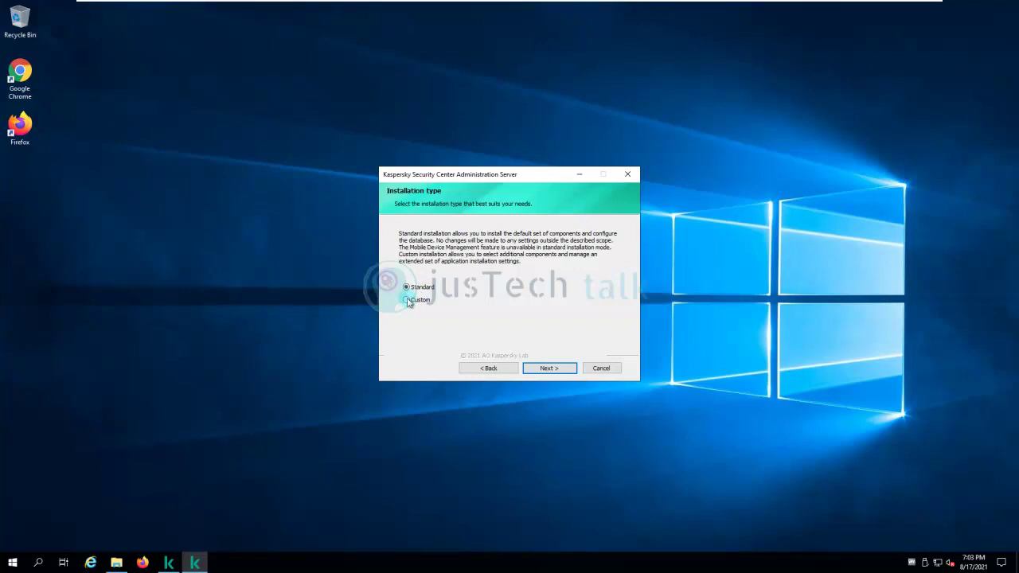
# Choose the Custom installation type and include only the Administration Server component, without Mobile Device Management, in the default location
pyautogui.click(406, 299)
pyautogui.click(553, 368)
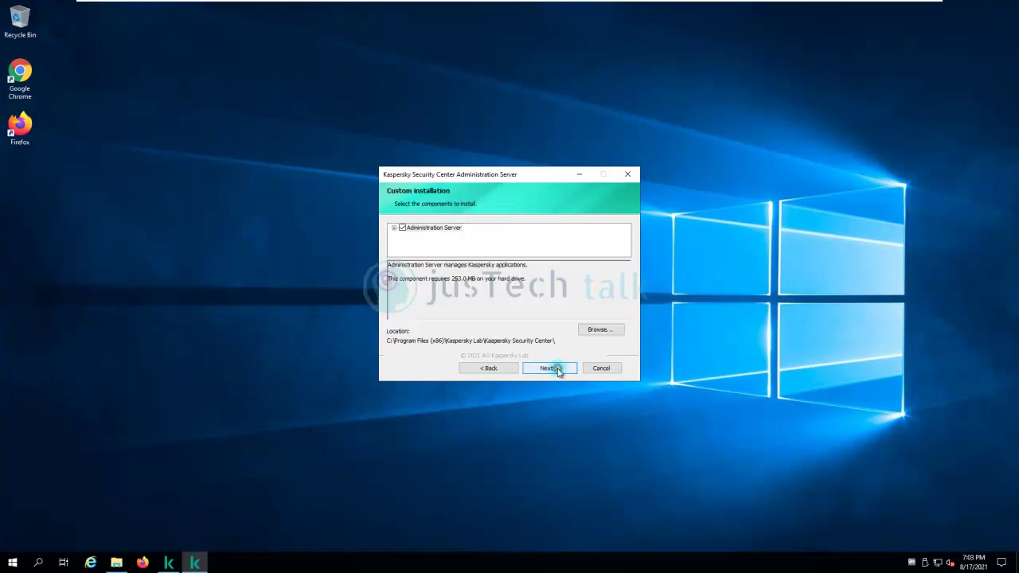
pyautogui.click(393, 228)
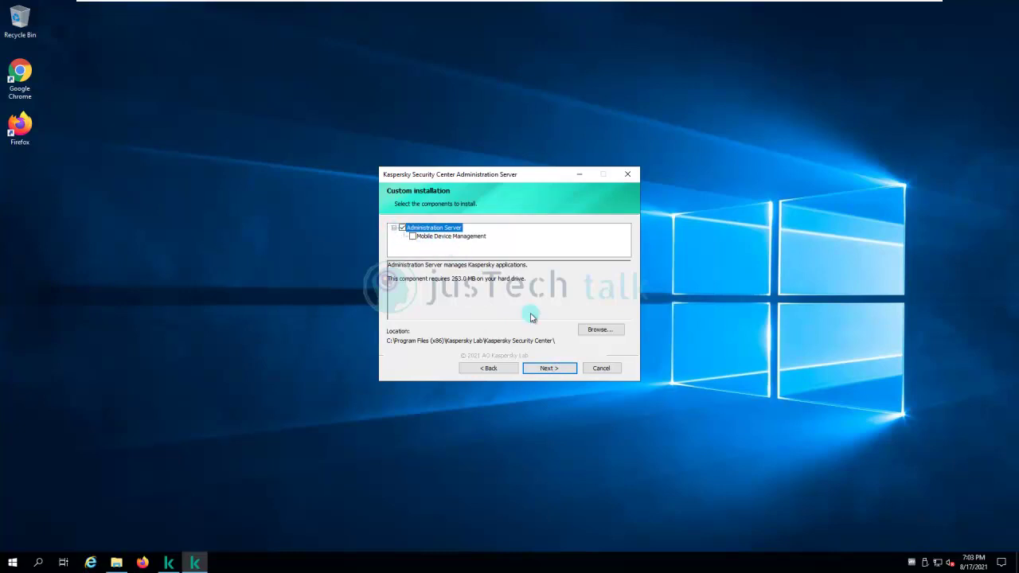
pyautogui.click(550, 368)
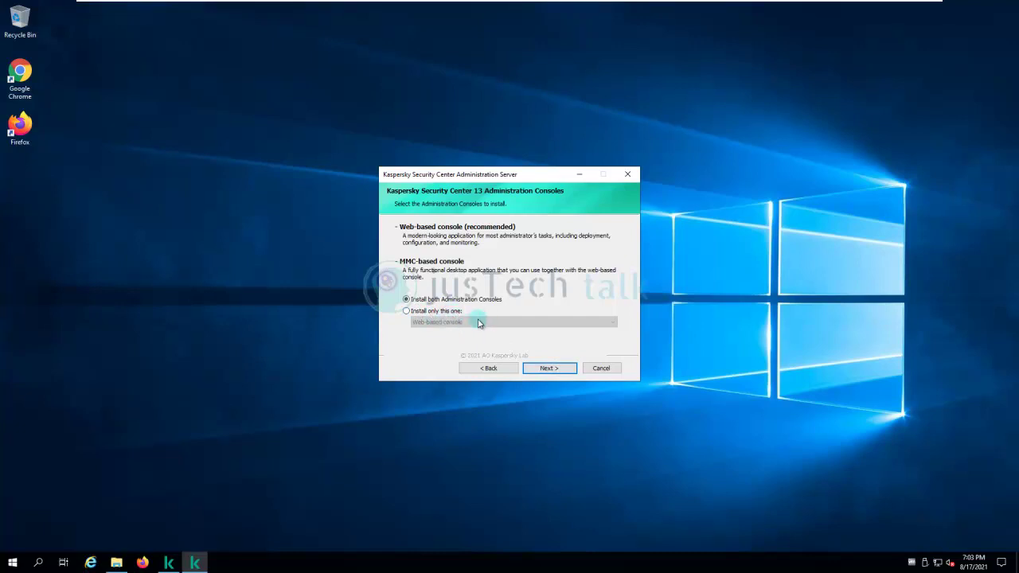
# Keep both Administration Consoles for installation and set the network size to 101 to 1 000 networked devices
pyautogui.click(553, 368)
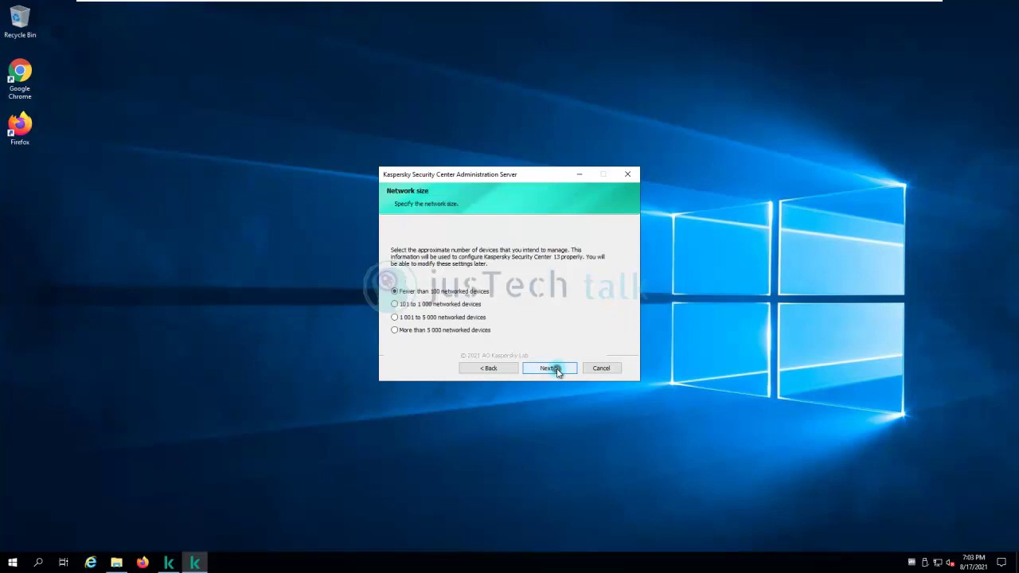
pyautogui.click(395, 306)
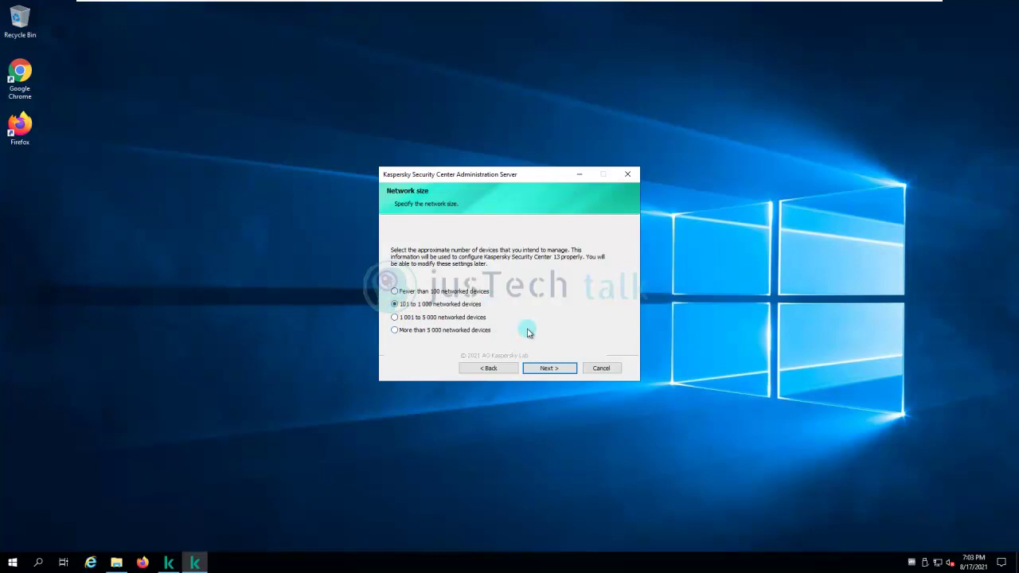
pyautogui.click(552, 370)
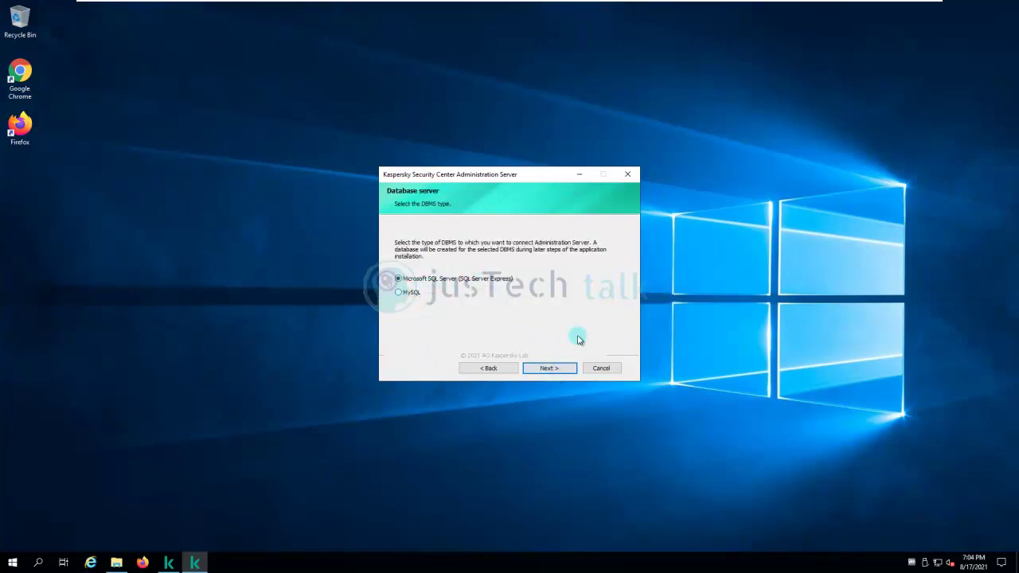
# Use Microsoft SQL Server as the DBMS, with instance name app02\sqlexpress and database name KAV
pyautogui.click(553, 370)
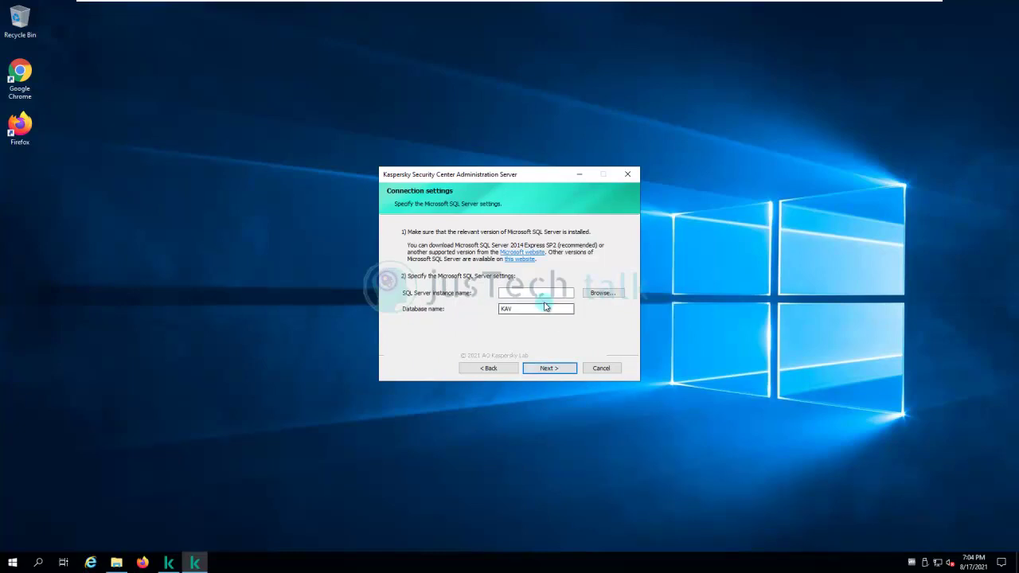
pyautogui.click(547, 292)
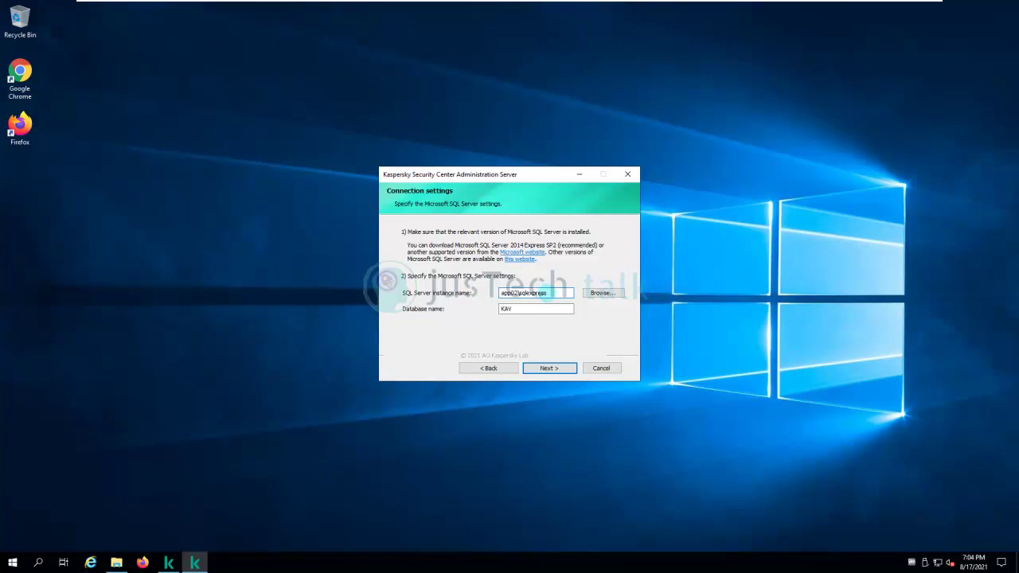
pyautogui.click(558, 371)
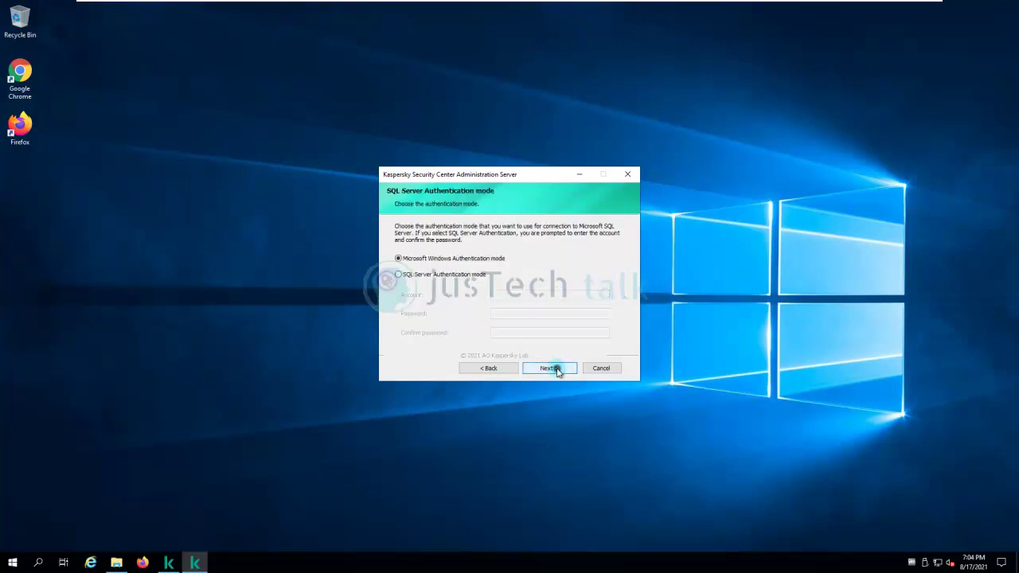
# Keep Microsoft Windows Authentication mode for the database connection and have the account for the services generated automatically
pyautogui.click(558, 371)
pyautogui.click(558, 371)
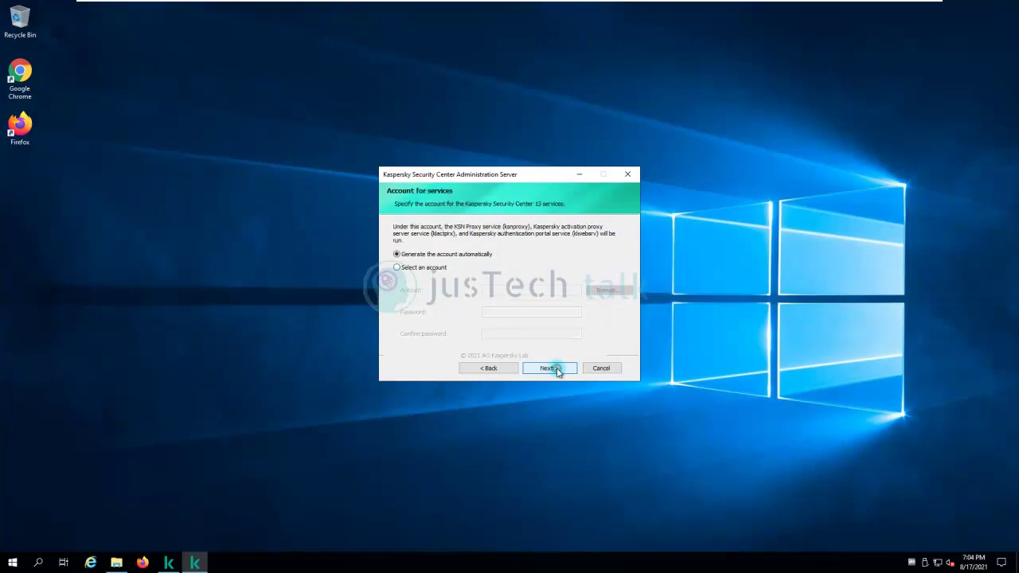
pyautogui.click(558, 371)
pyautogui.click(558, 371)
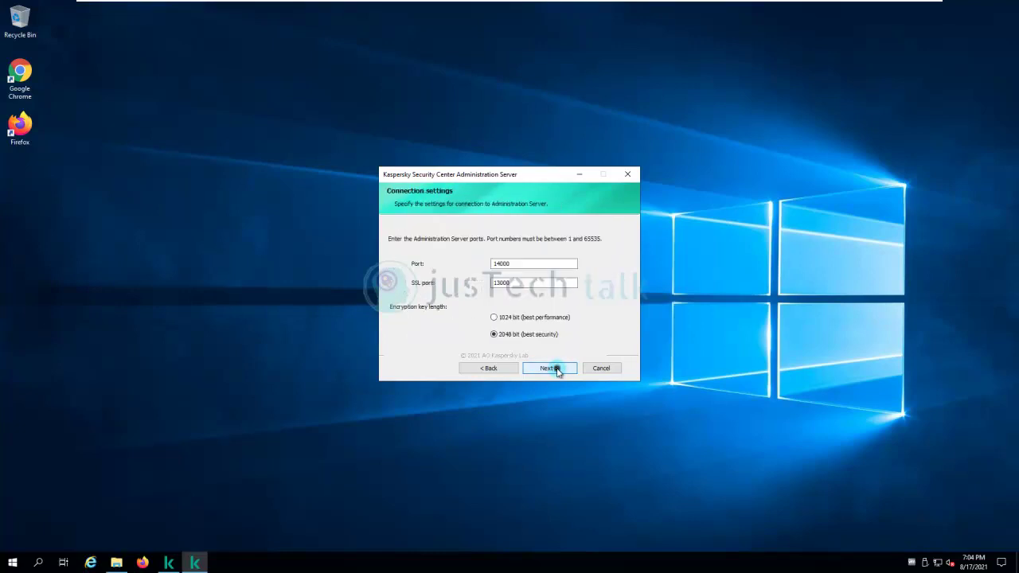
# Accept port 14000, SSL port 13000, the 2048 bit key and server address app02.lab.local, and start the installation
pyautogui.click(558, 370)
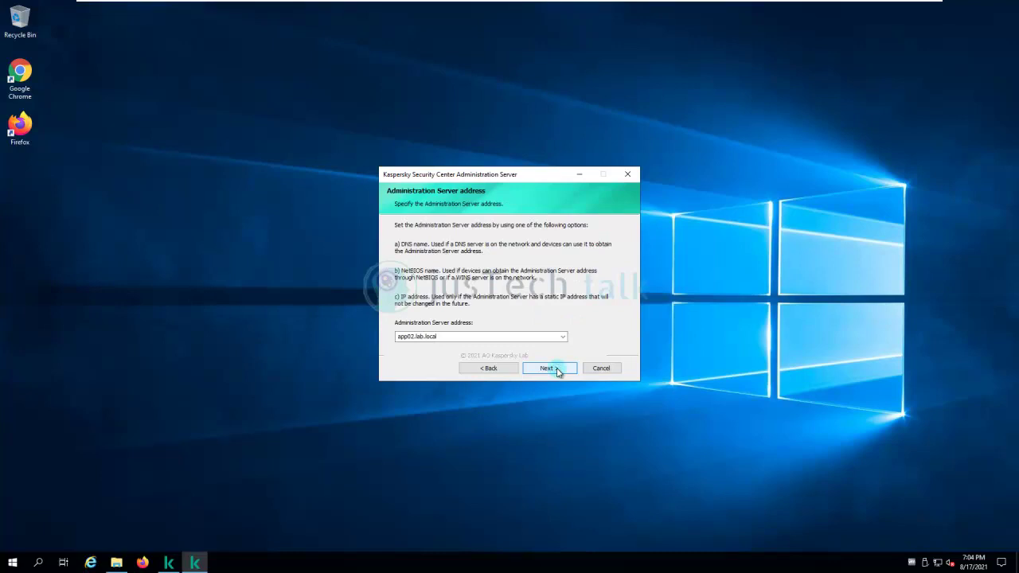
pyautogui.click(558, 371)
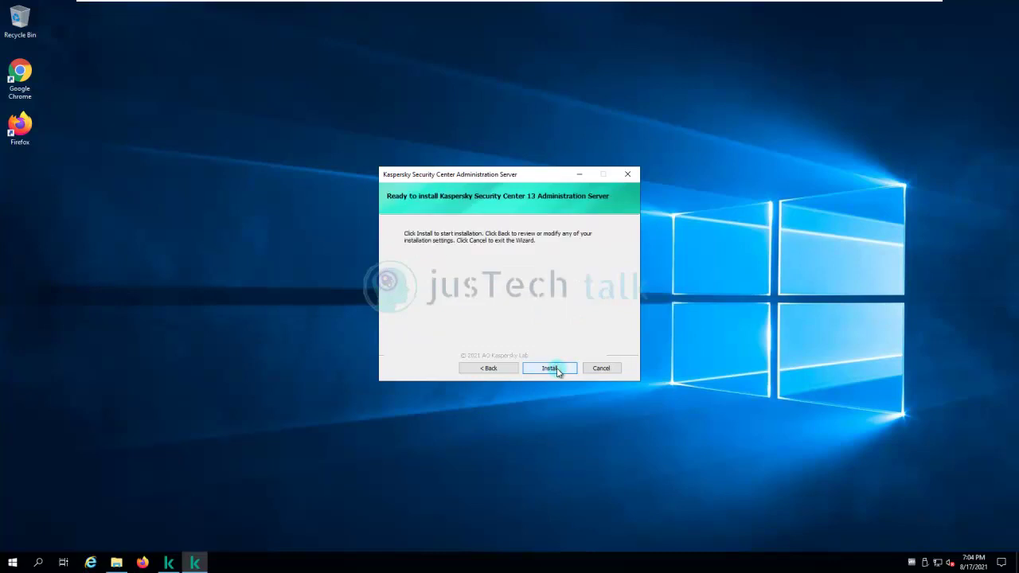
pyautogui.click(558, 371)
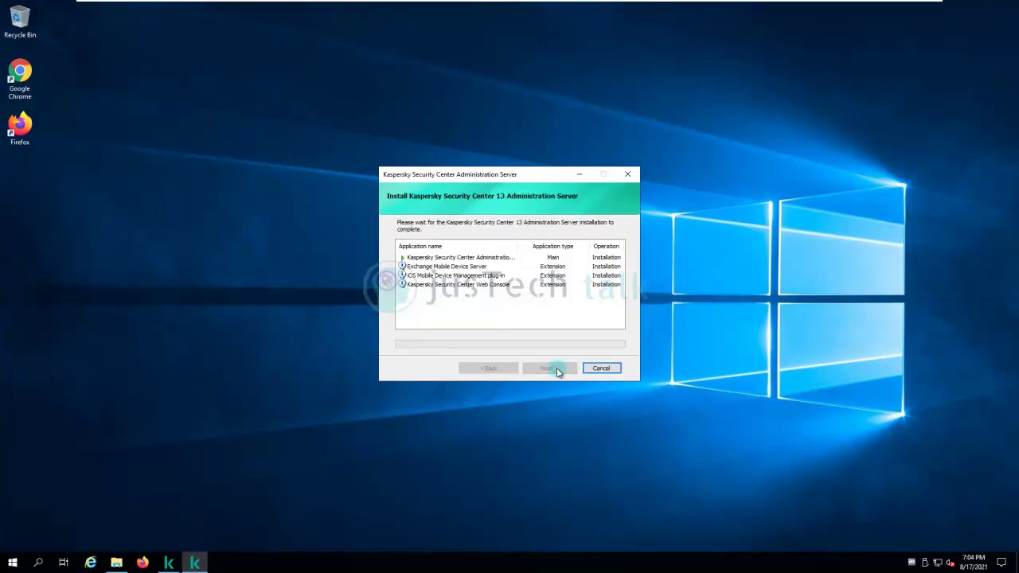
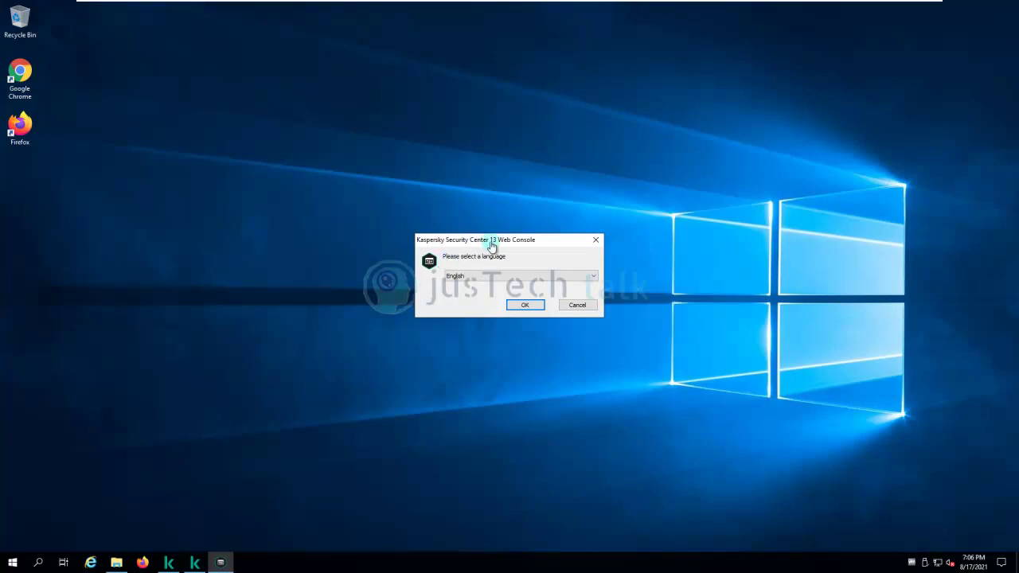
# Keep English as the language for the Kaspersky Security Center 13 Web Console setup
pyautogui.click(593, 277)
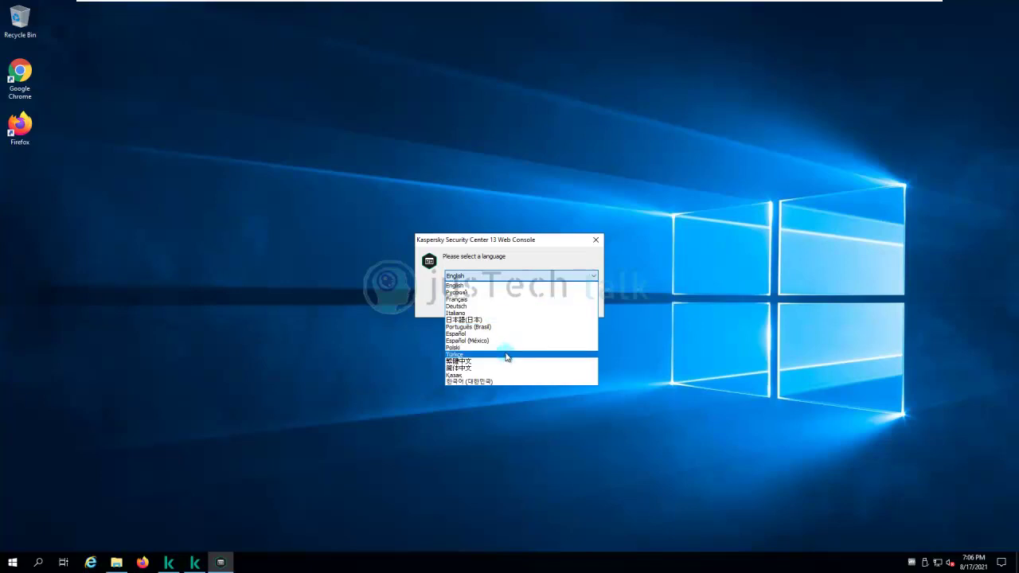
pyautogui.click(497, 260)
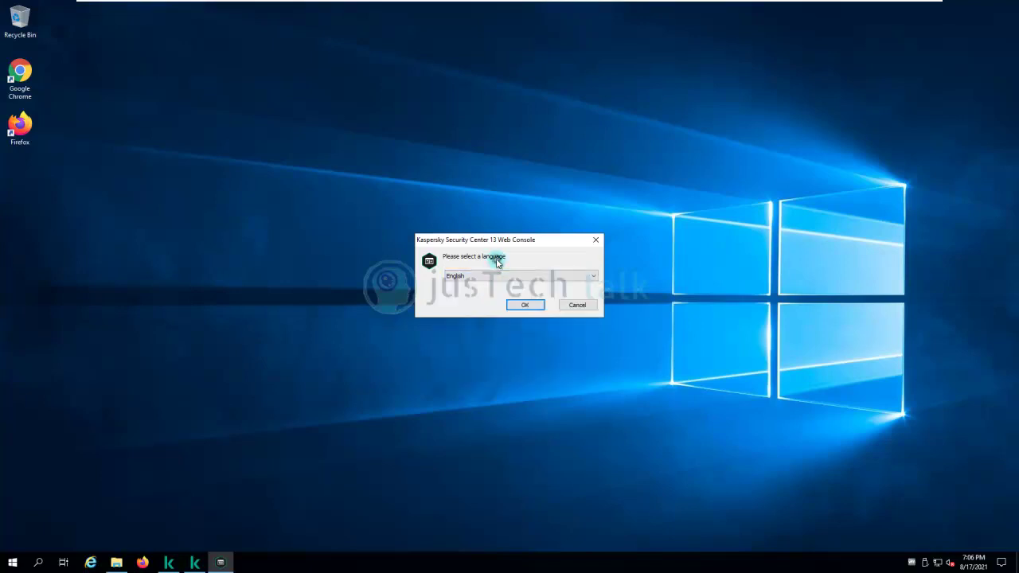
pyautogui.click(535, 305)
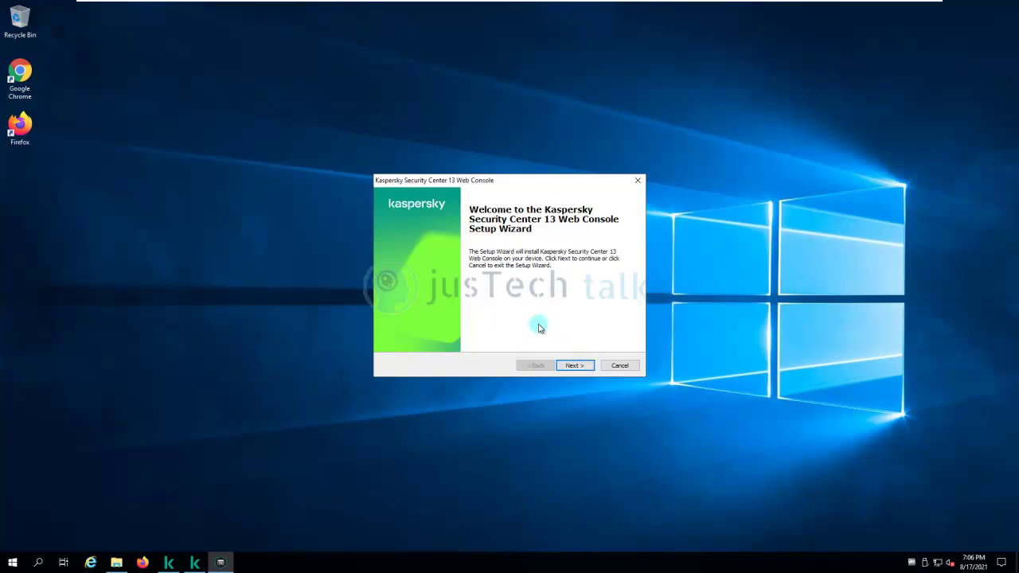
# Accept the Web Console End User License Agreement and keep the default destination folder
pyautogui.click(581, 366)
pyautogui.click(398, 331)
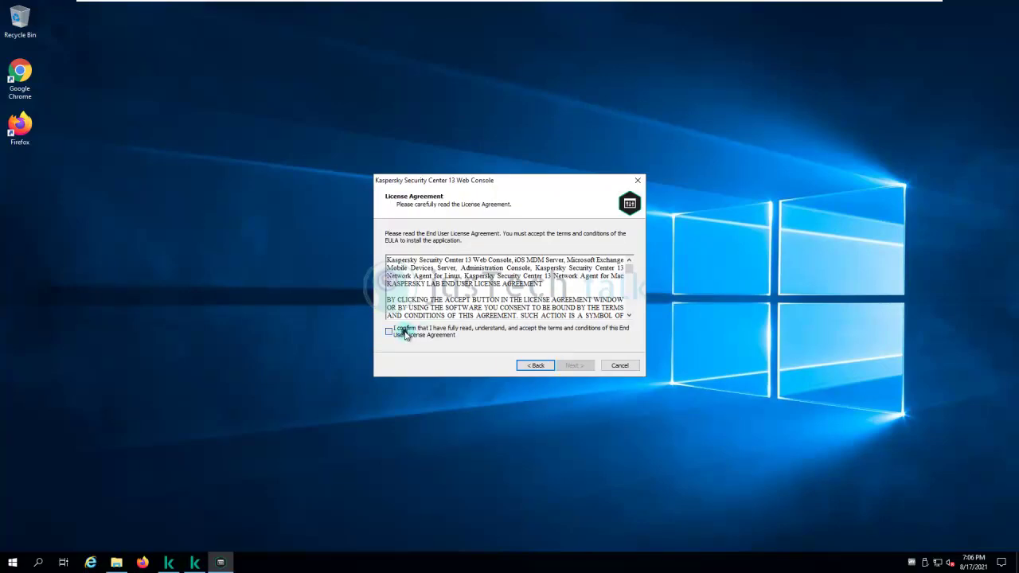
pyautogui.click(574, 366)
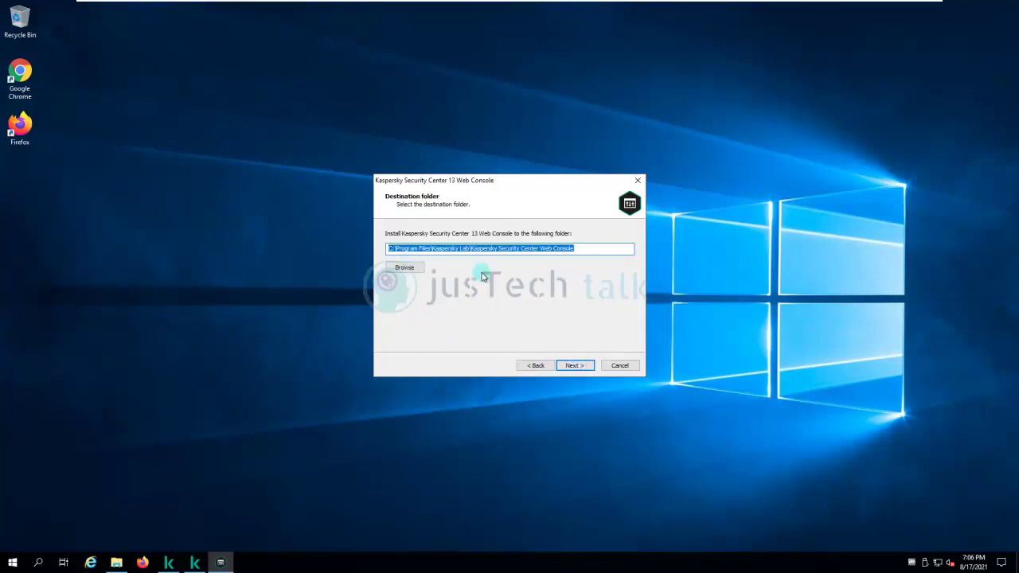
pyautogui.click(582, 365)
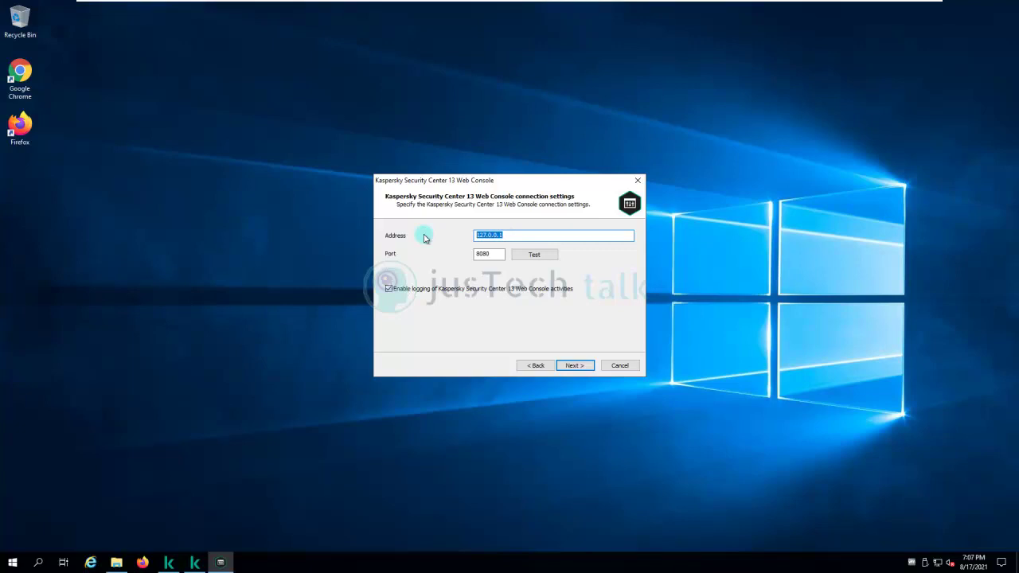
# Set the Web Console connection address to app02.lab.local, test port 8080 and keep activity logging enabled
pyautogui.write('app02.lab.local')
pyautogui.click(541, 255)
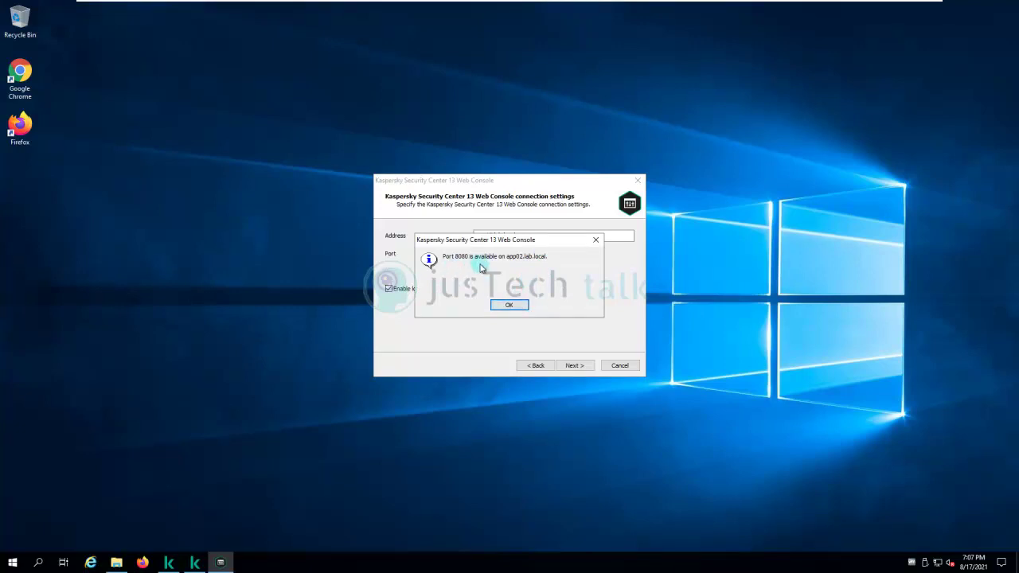
pyautogui.click(521, 306)
pyautogui.click(575, 365)
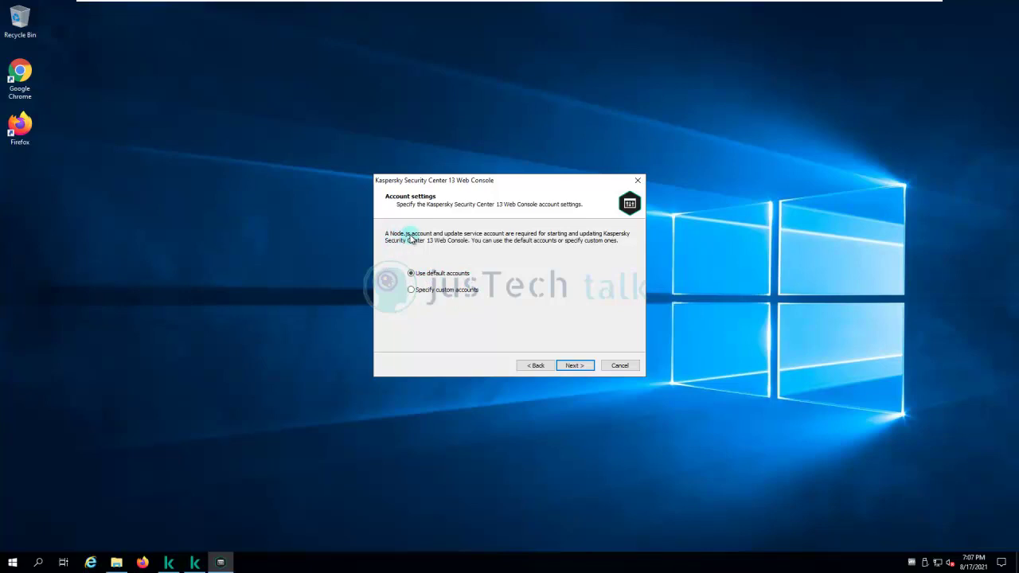
# Keep the default service accounts and generate a new client certificate for the domain APP02.lab.local
pyautogui.click(581, 366)
pyautogui.click(481, 265)
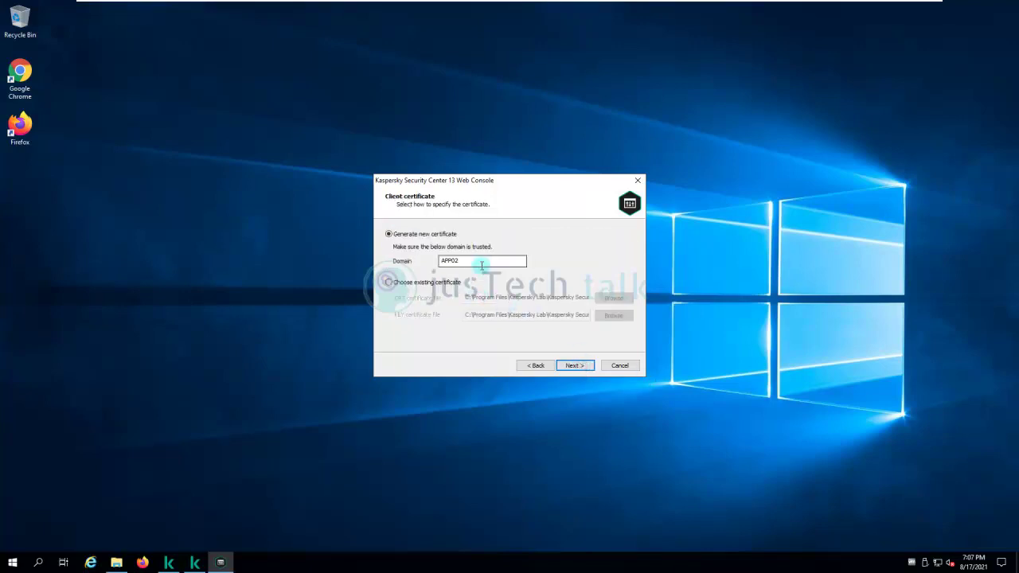
pyautogui.write('.lab.local')
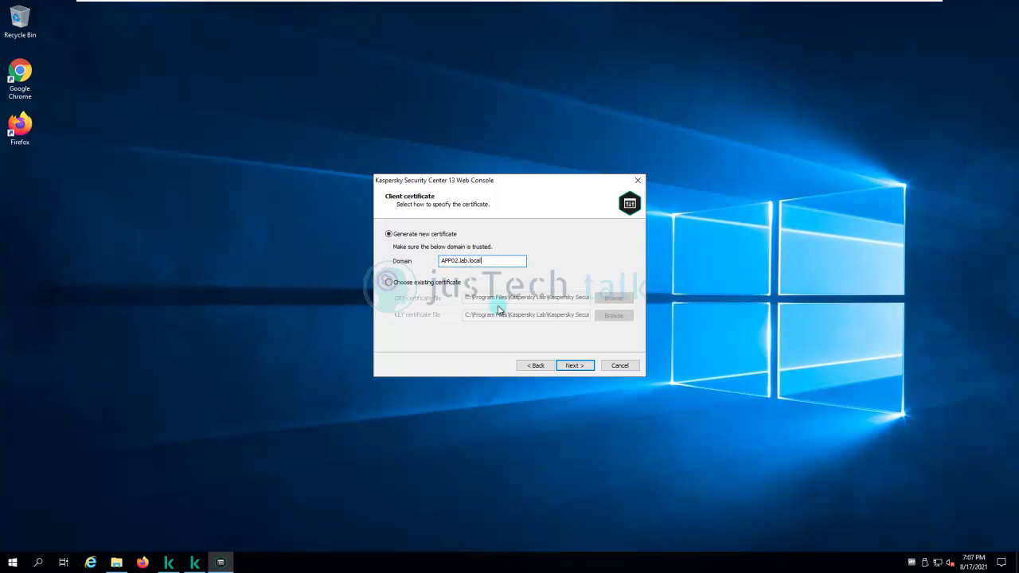
pyautogui.click(578, 365)
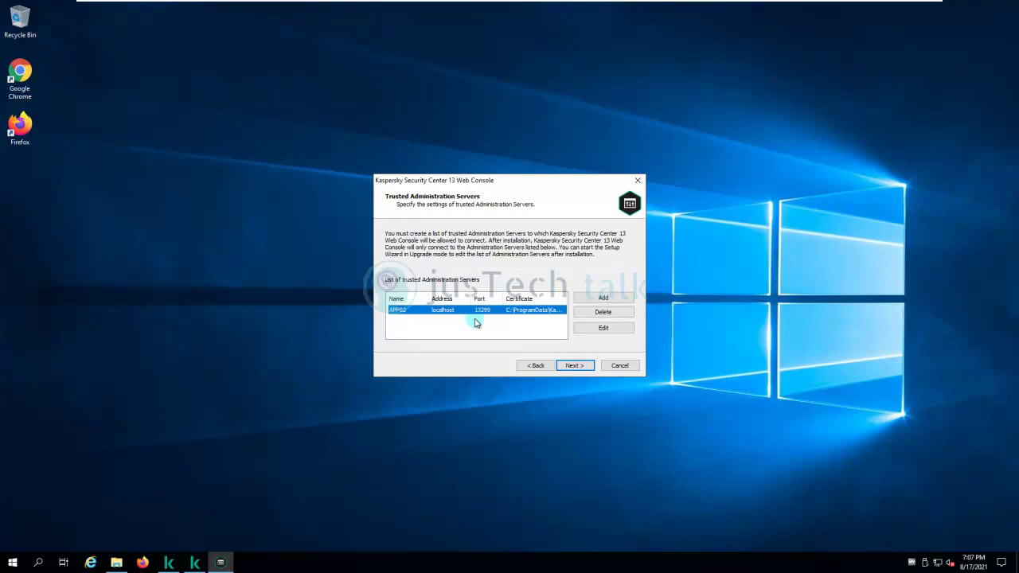
# Review the trusted Administration Server entry APP02, leave its settings unchanged and start the Web Console installation
pyautogui.click(613, 331)
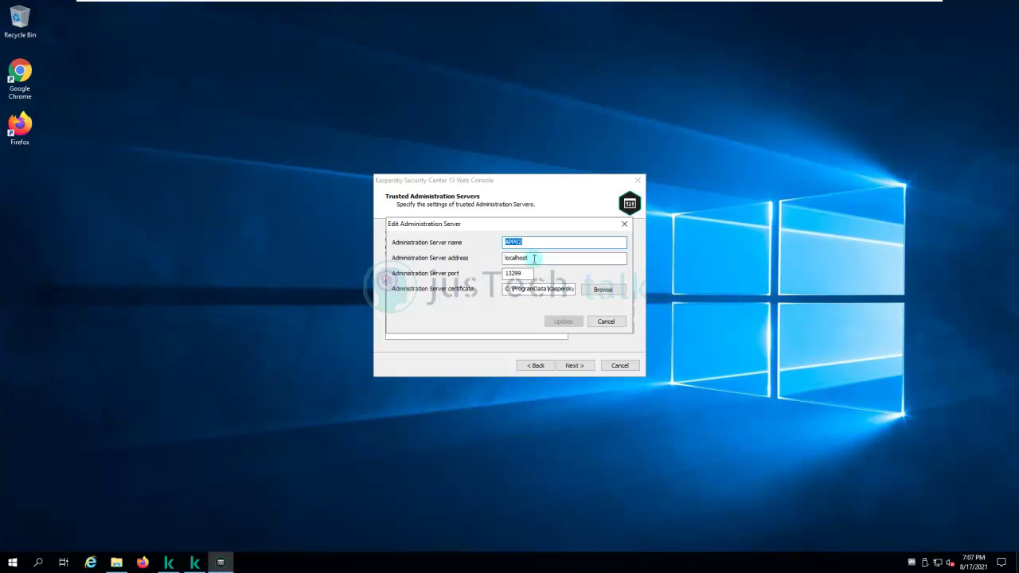
pyautogui.click(610, 322)
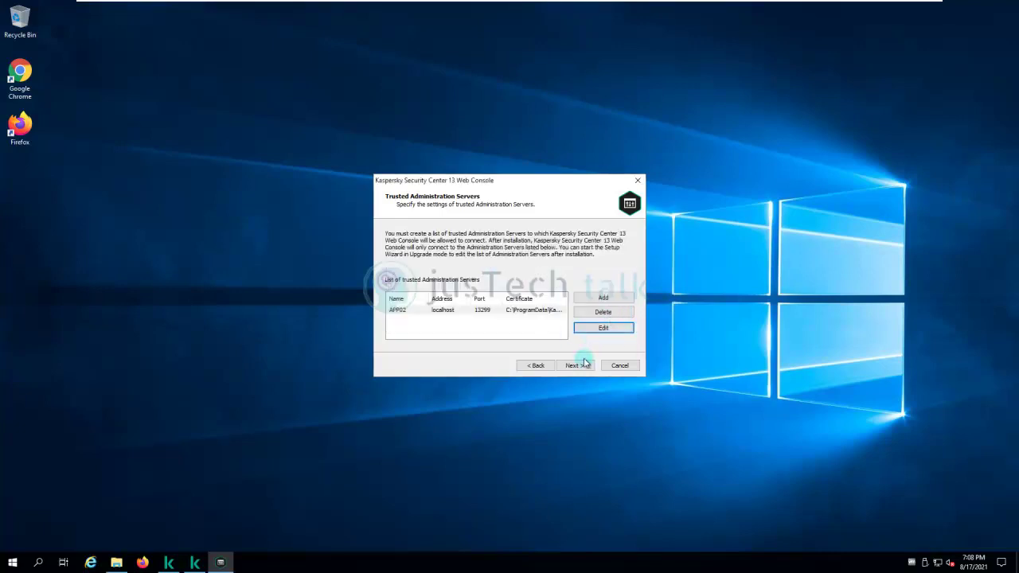
pyautogui.click(576, 365)
pyautogui.click(581, 367)
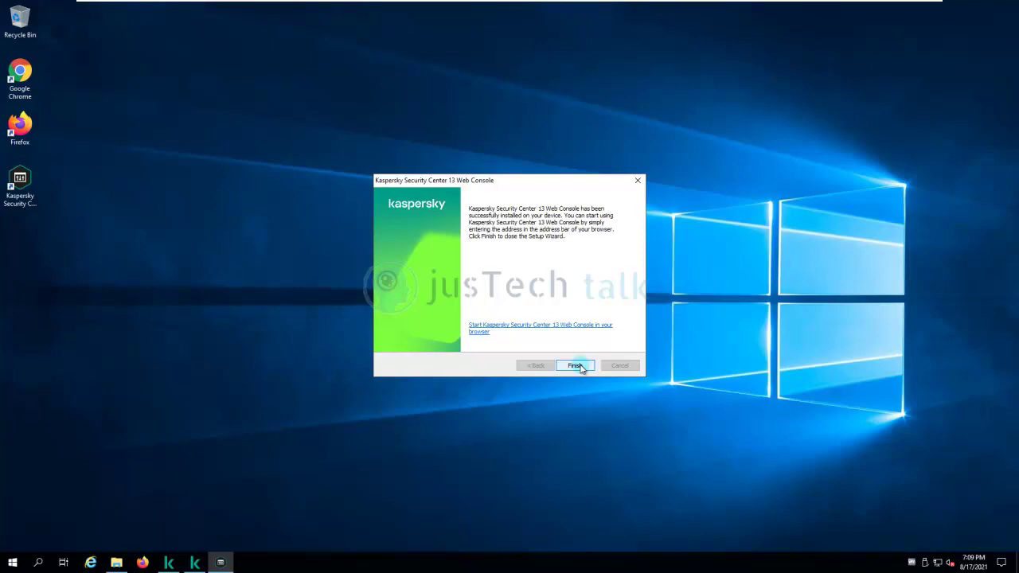
# Finish both setup wizards without starting either console, and close the Kaspersky Security Center 13 installer
pyautogui.click(580, 366)
pyautogui.click(494, 334)
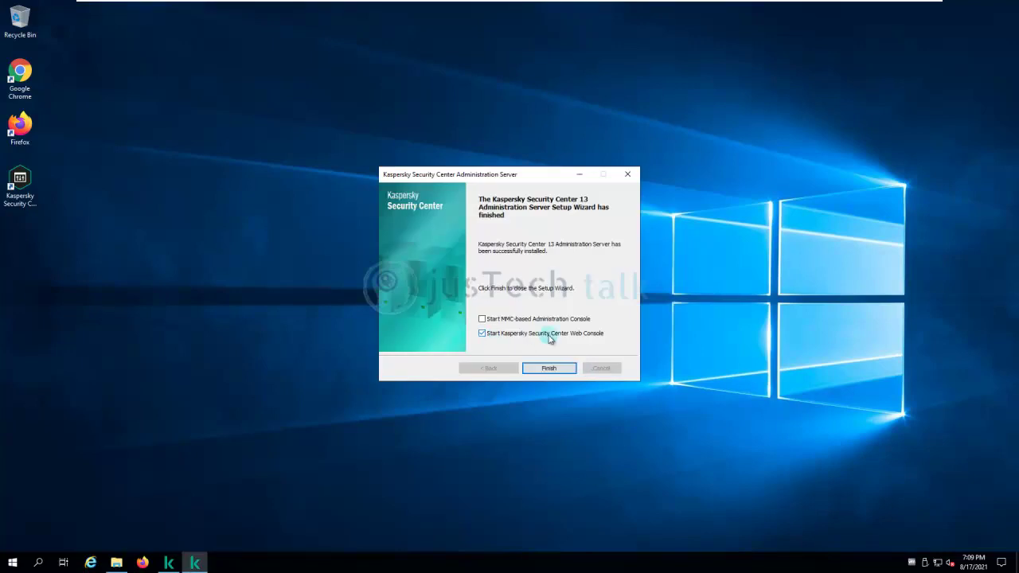
pyautogui.click(481, 332)
pyautogui.click(560, 368)
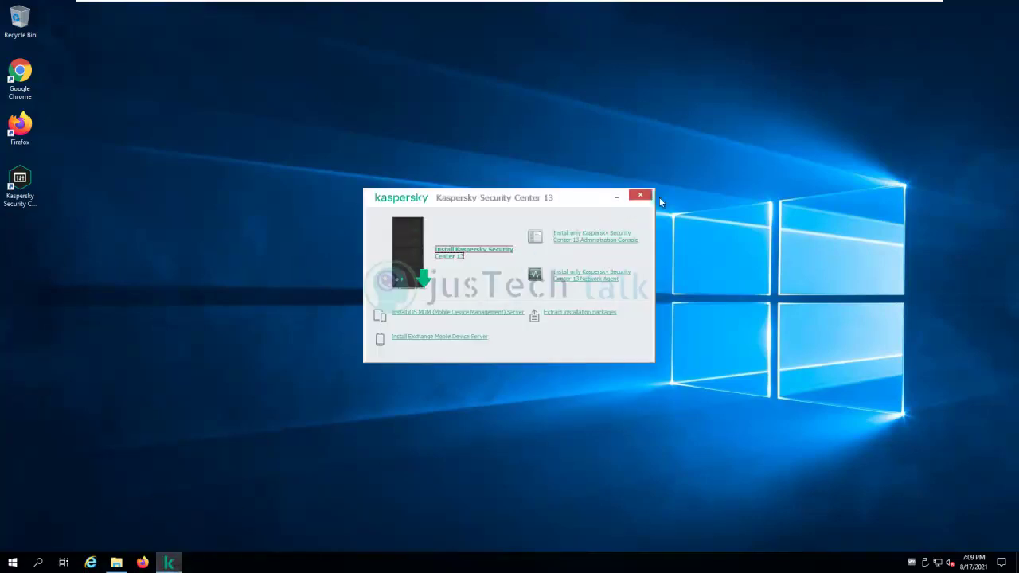
pyautogui.click(641, 195)
# Launch the Kaspersky Security Center 13 console, accept the Administration Server certificate and cancel the Quick Start Wizard
pyautogui.click(13, 562)
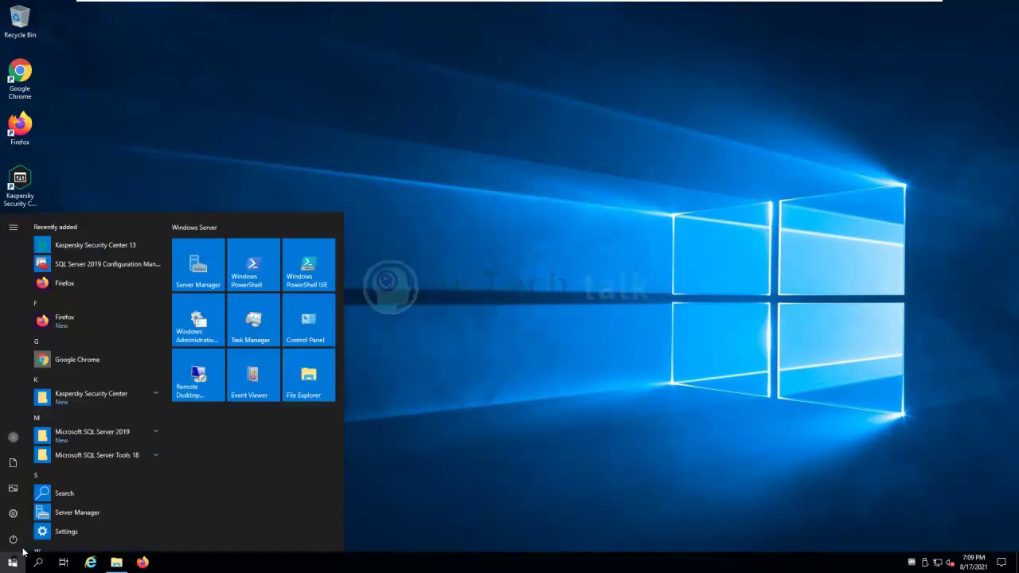
pyautogui.click(137, 244)
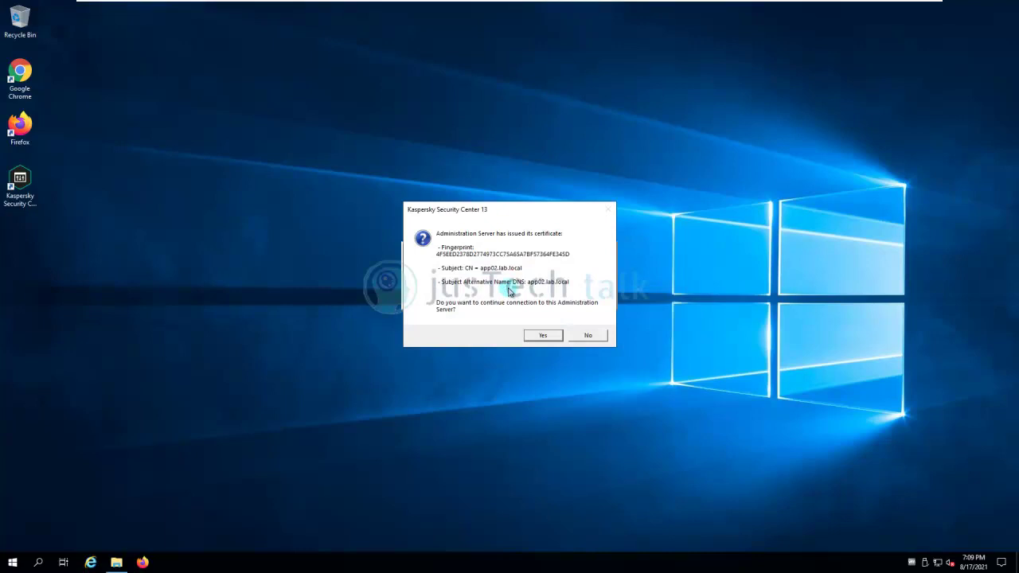
pyautogui.click(544, 335)
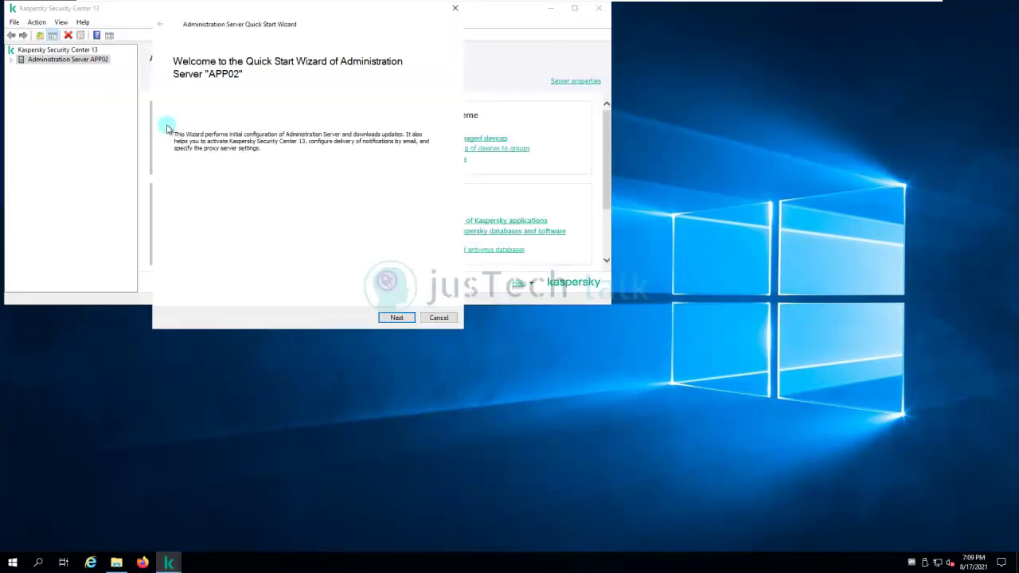
pyautogui.click(440, 317)
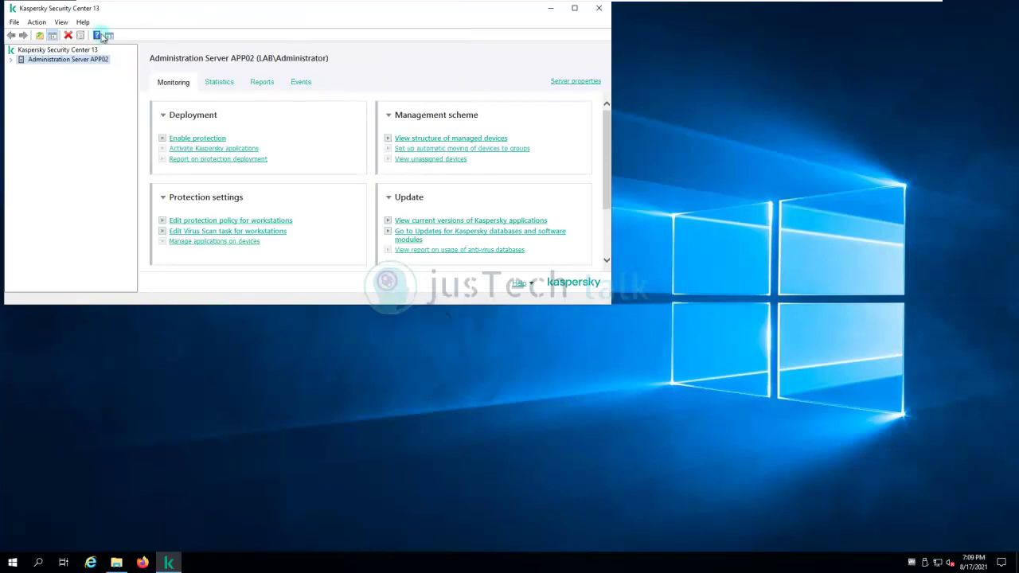
# Expand Administration Server APP02 in the console tree and show its Managed devices
pyautogui.moveTo(80, 8); pyautogui.dragTo(213, 79)
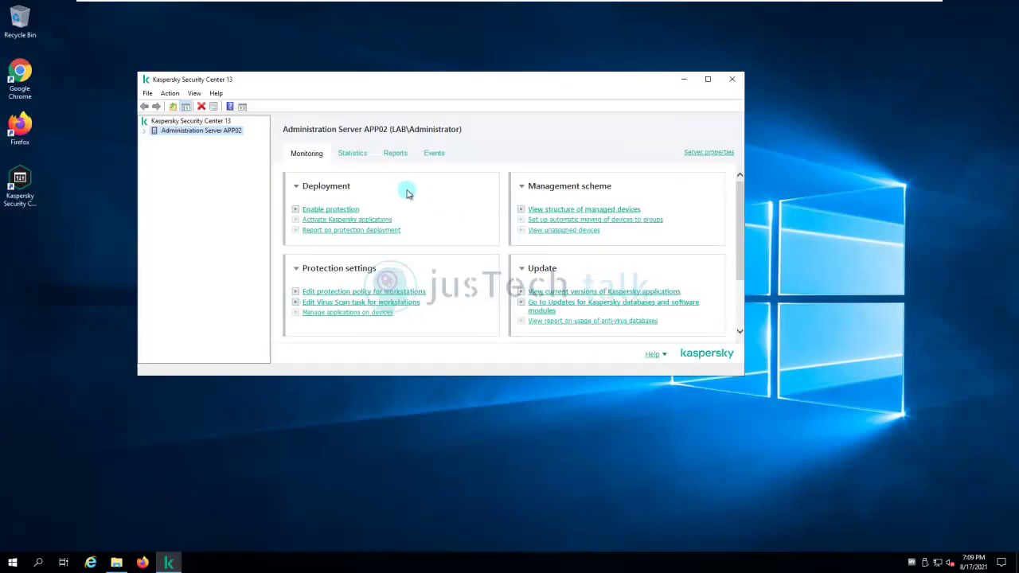
pyautogui.click(144, 130)
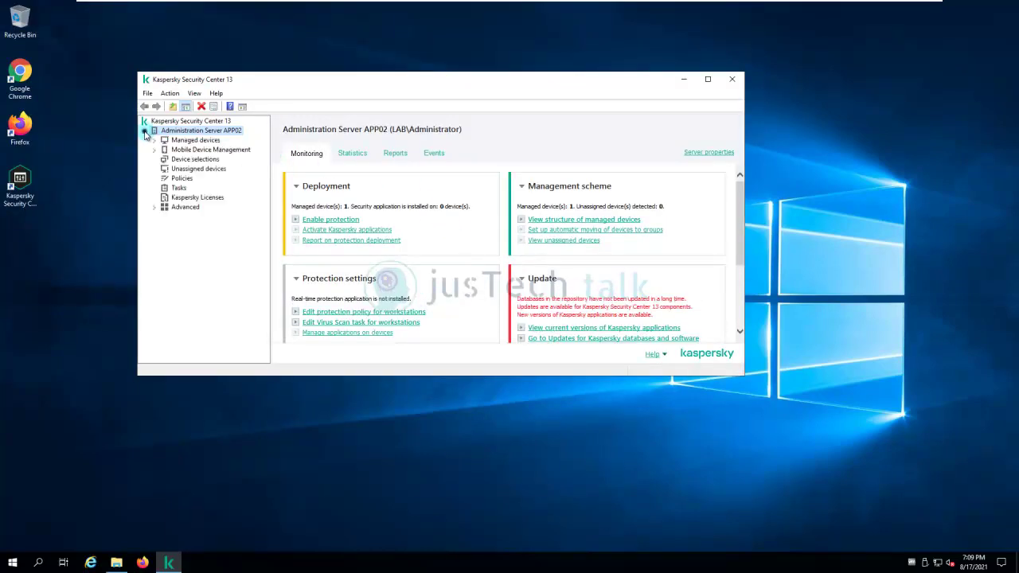
pyautogui.click(197, 141)
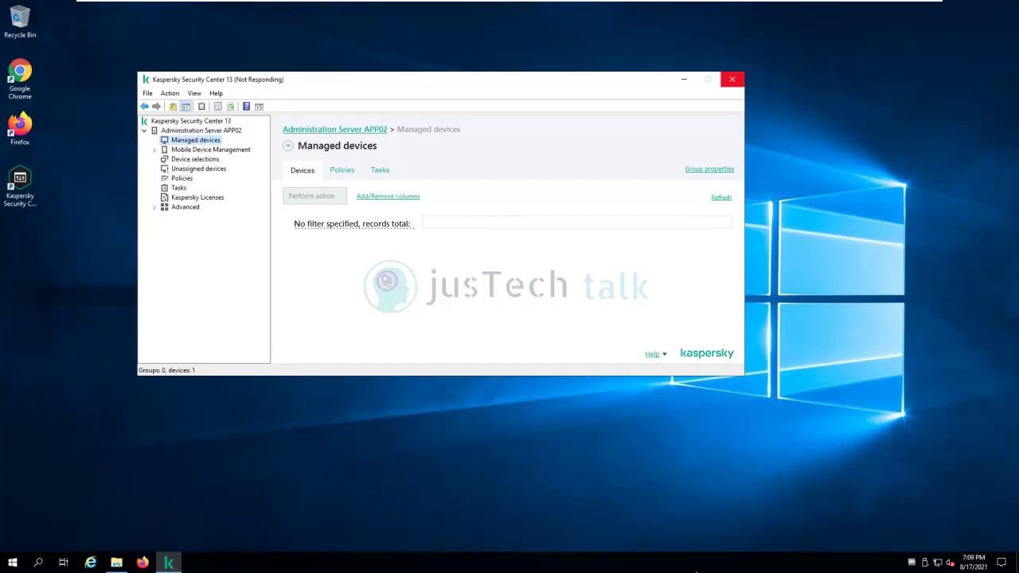
# Open Task Manager and end the Kaspersky Security Center vulnerability process and the Kaspersky Administration Server process
pyautogui.rightClick(697, 570)
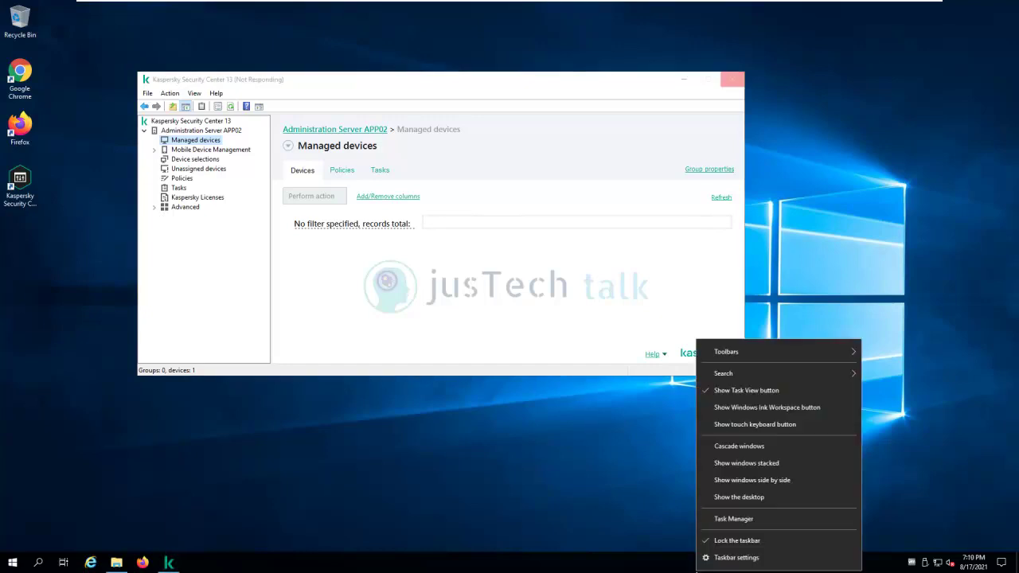
pyautogui.click(746, 522)
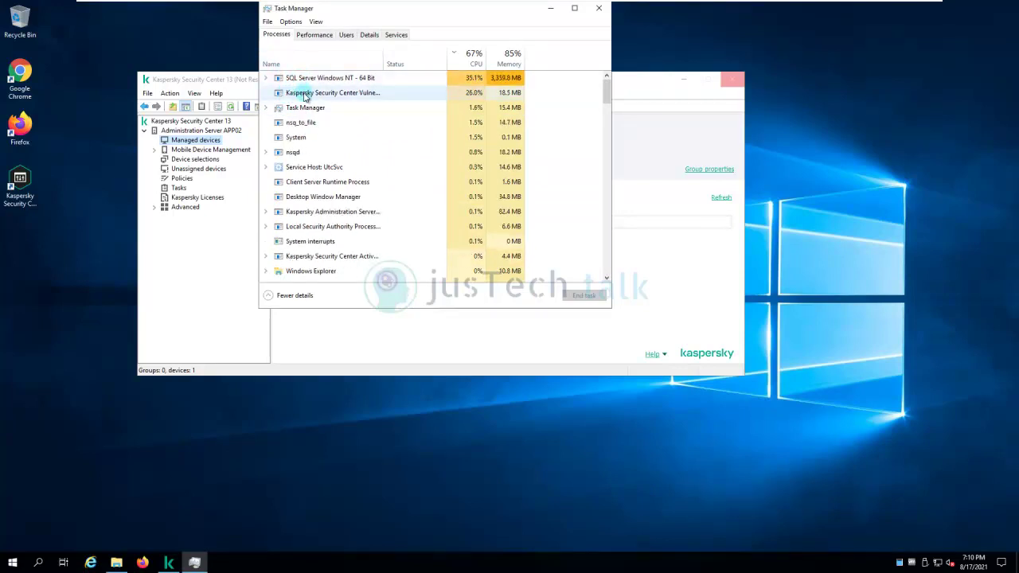
pyautogui.rightClick(305, 94)
pyautogui.click(341, 102)
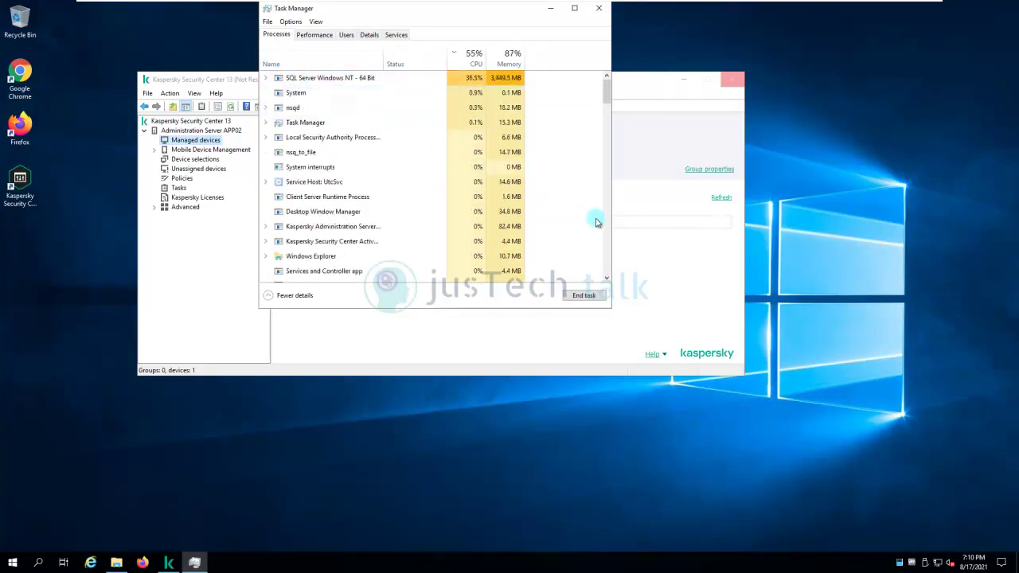
pyautogui.rightClick(340, 228)
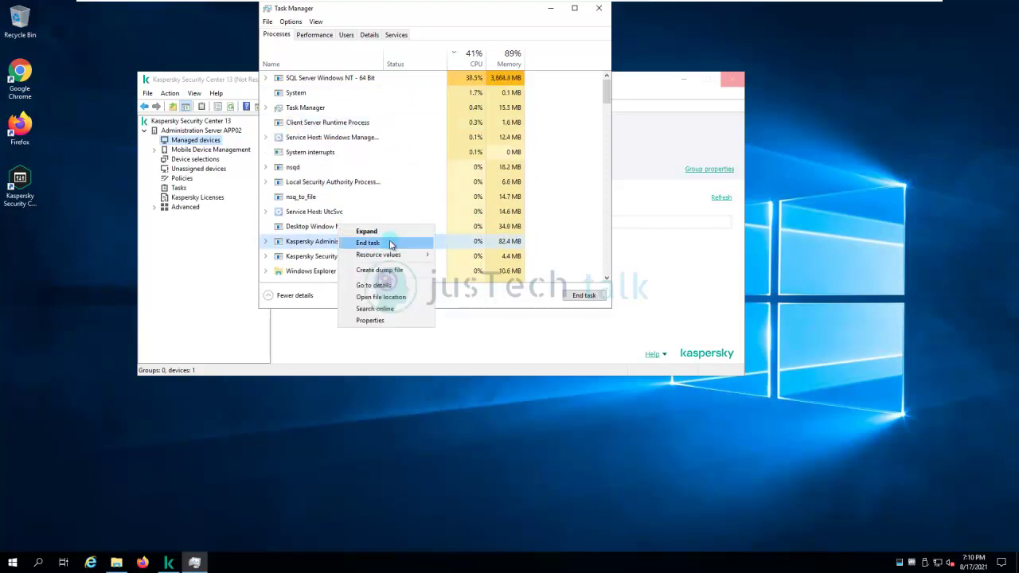
pyautogui.click(390, 241)
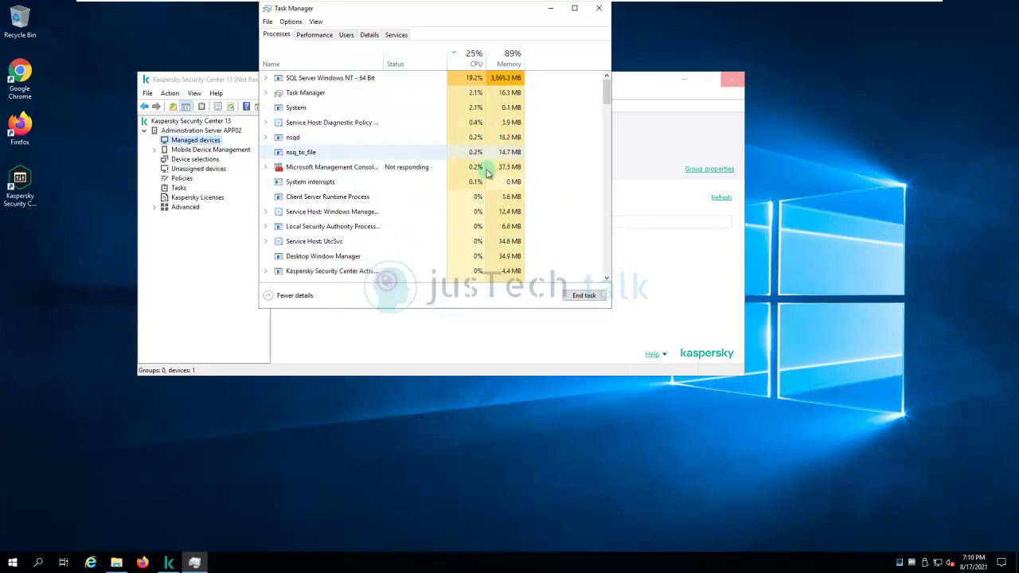
# Sort the processes by name, end the Microsoft Management Console task and close Task Manager
pyautogui.click(316, 66)
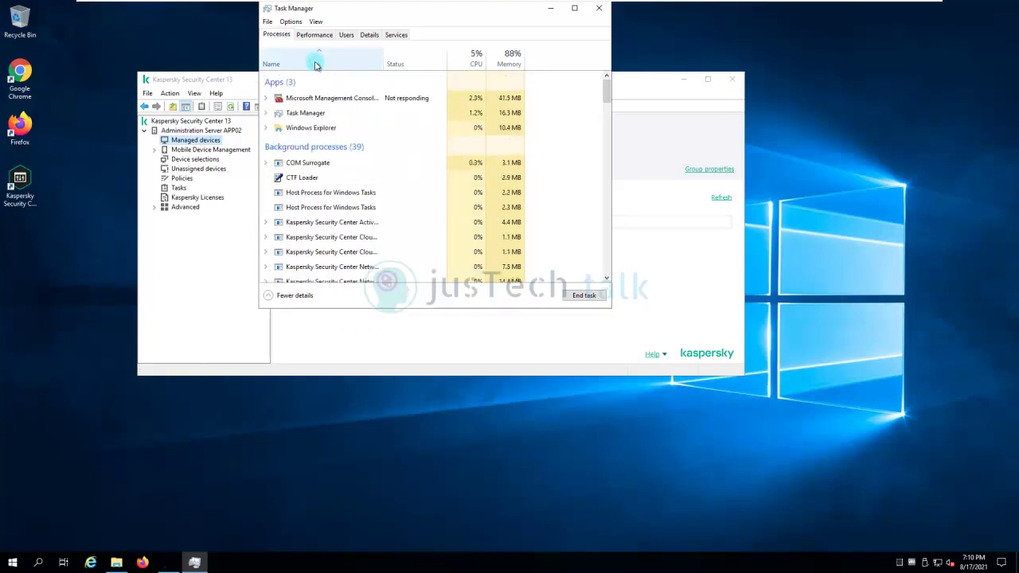
pyautogui.rightClick(321, 100)
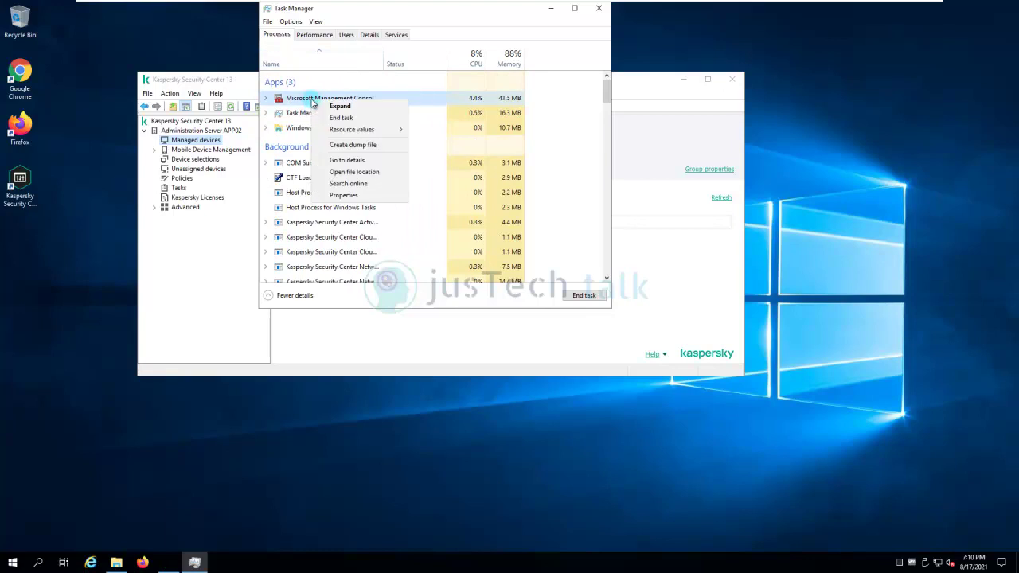
pyautogui.click(342, 118)
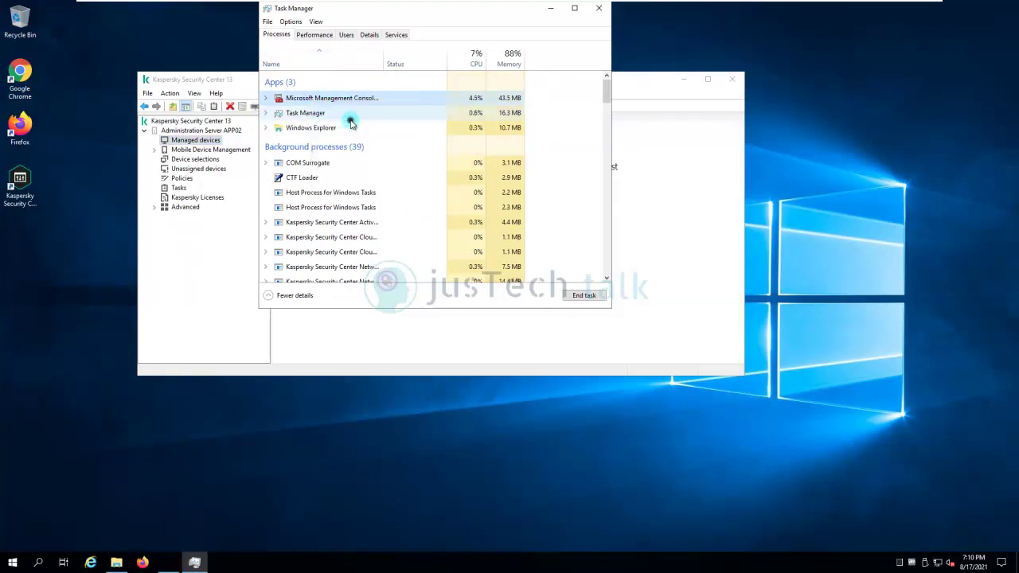
pyautogui.click(589, 296)
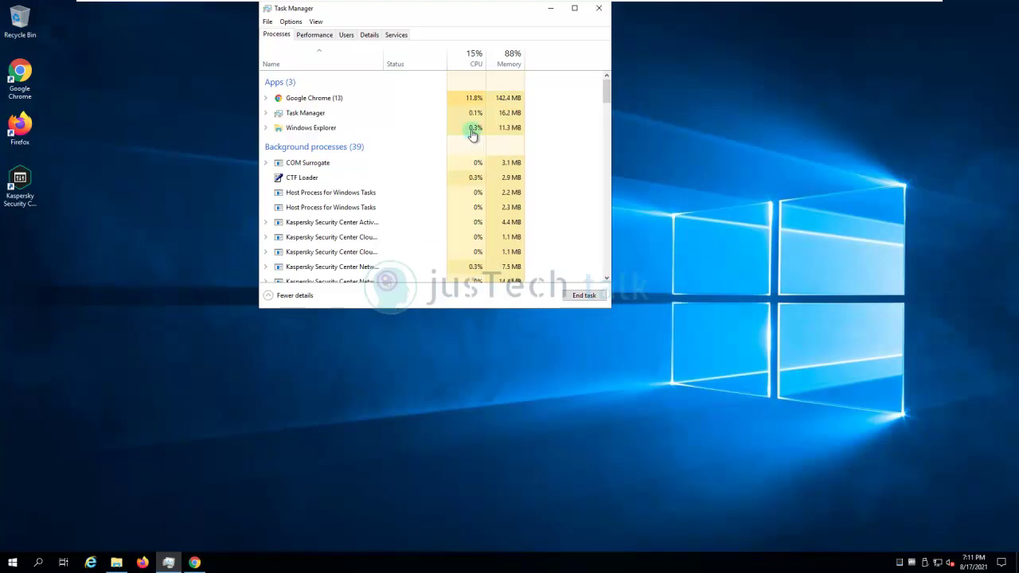
pyautogui.moveTo(443, 10); pyautogui.dragTo(477, 84)
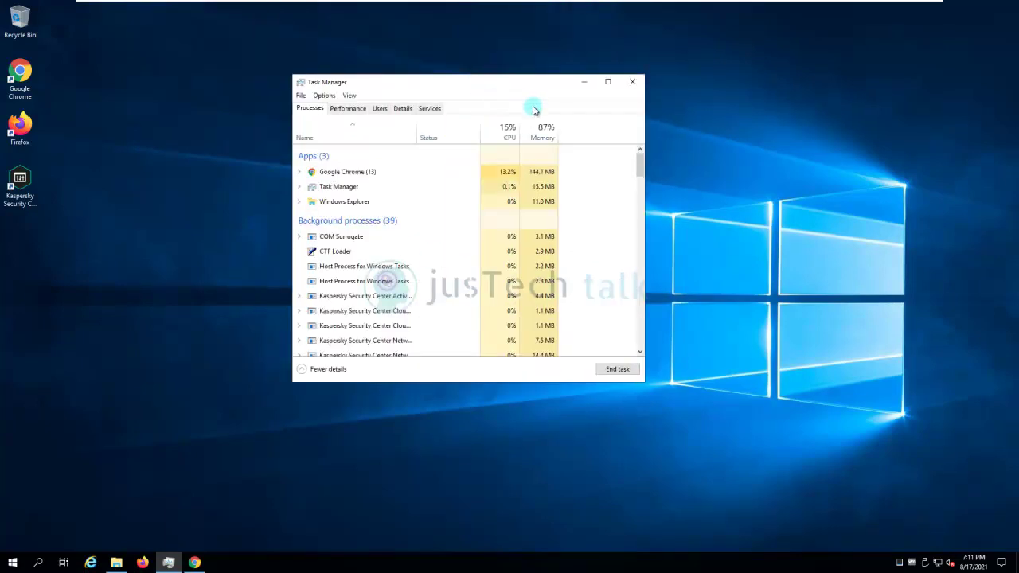
pyautogui.click(632, 81)
# Switch to Chrome, maximize its window and open the system requirements for Kaspersky Security Center 13 (version 13.0.0.11247)
pyautogui.click(173, 563)
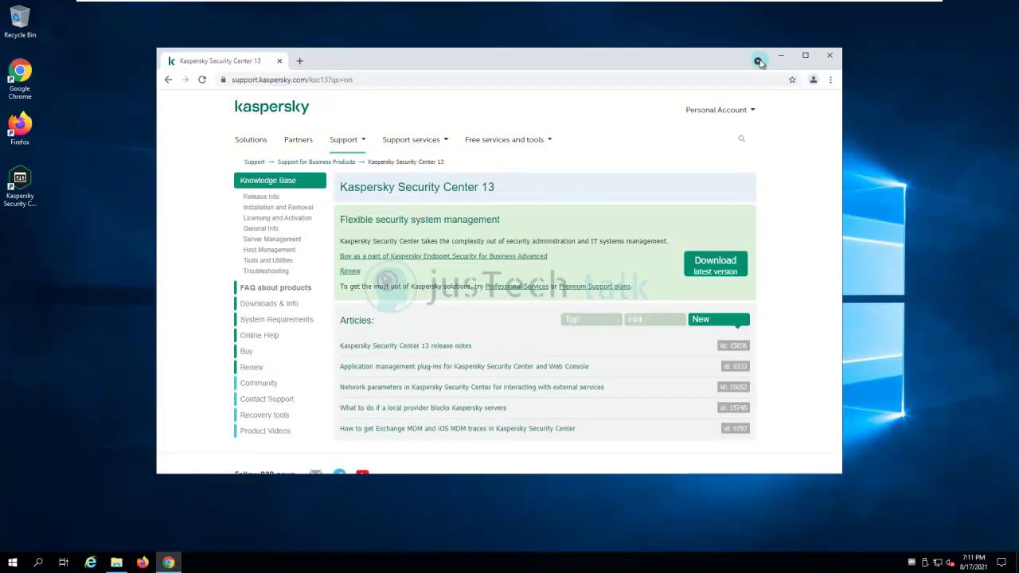
pyautogui.click(804, 56)
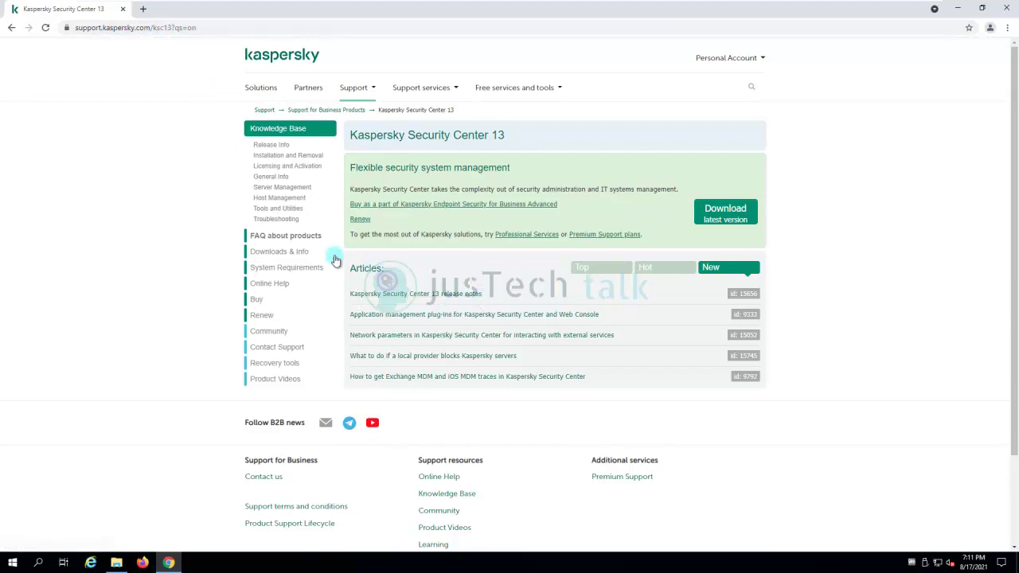
pyautogui.click(311, 267)
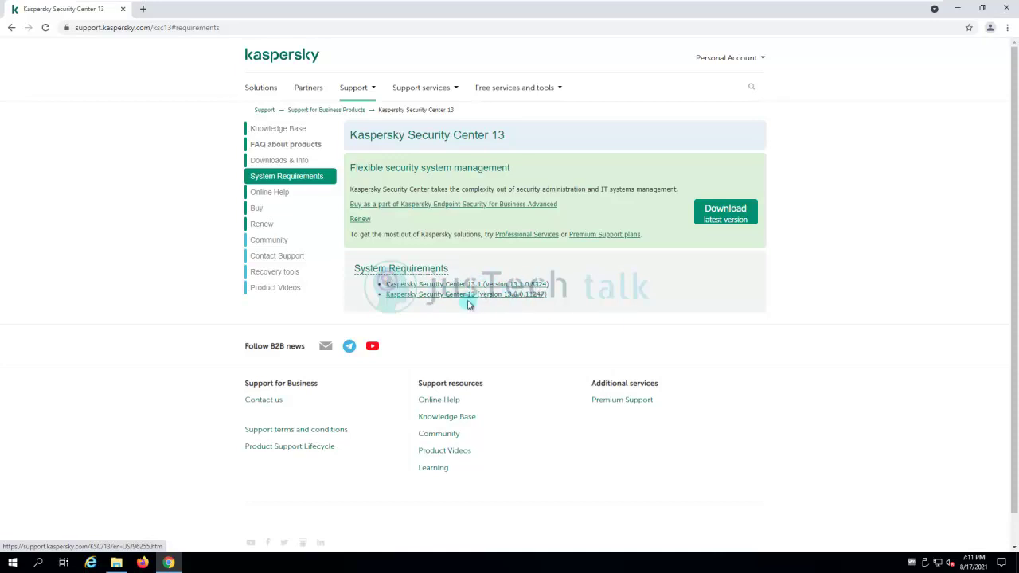
pyautogui.click(438, 295)
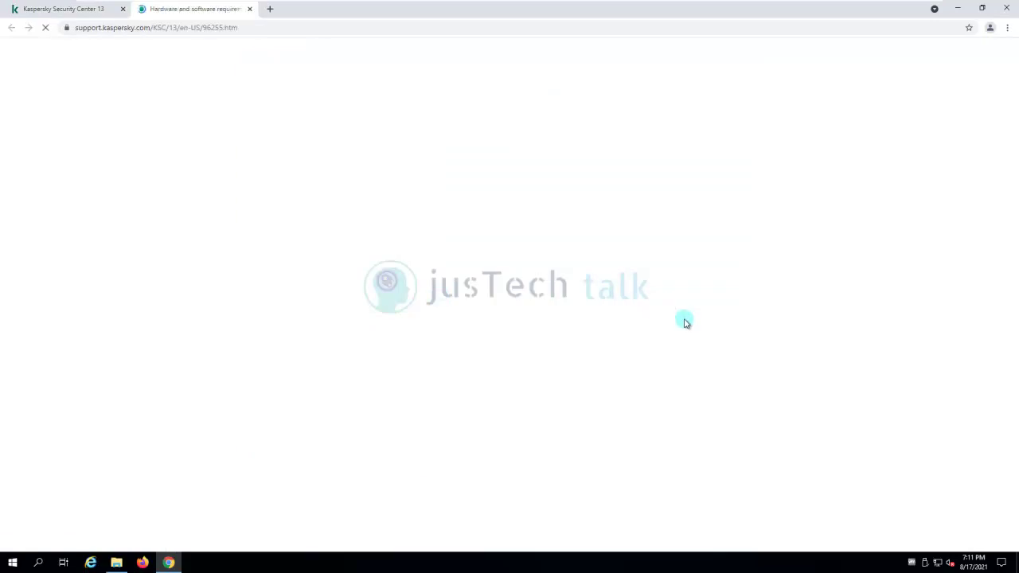
# Open the additional actions required for Microsoft SQL Server 2019 on Windows 64-bit and copy the SQL commands from USE KAV through the last GO
pyautogui.scroll(-8, 677, 329)
pyautogui.scroll(-10, 677, 329)
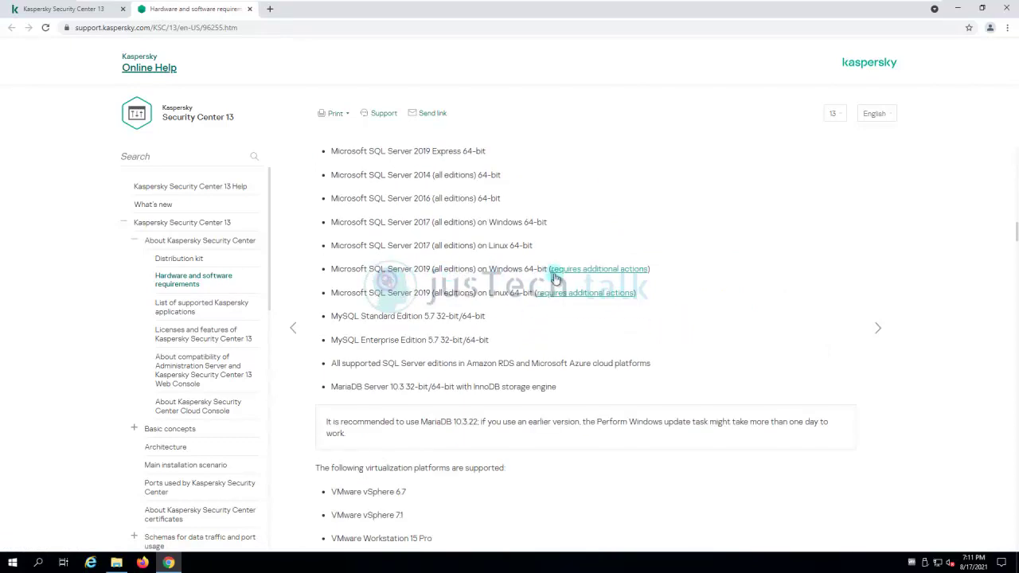
pyautogui.click(609, 271)
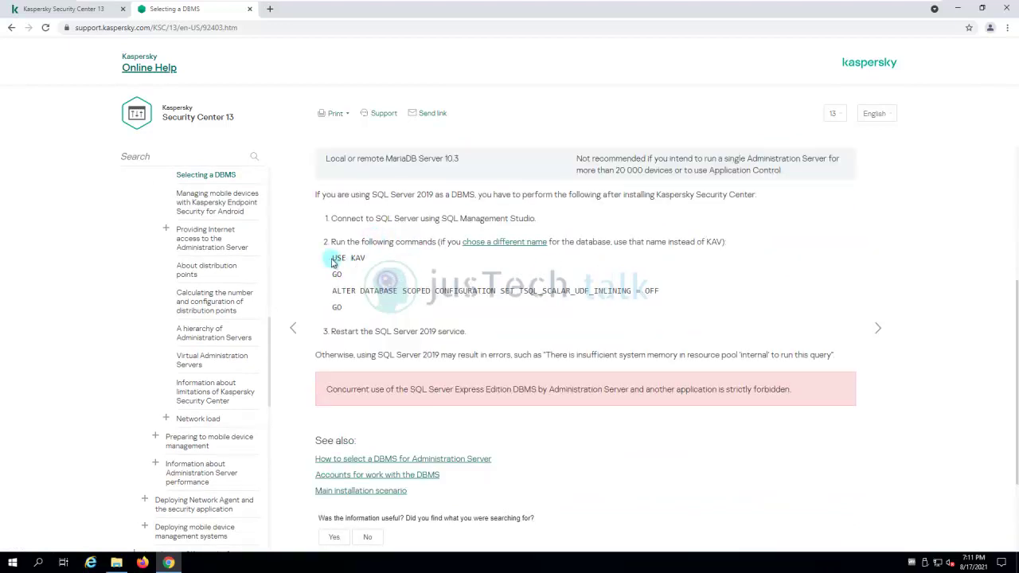
pyautogui.moveTo(333, 262); pyautogui.dragTo(356, 315)
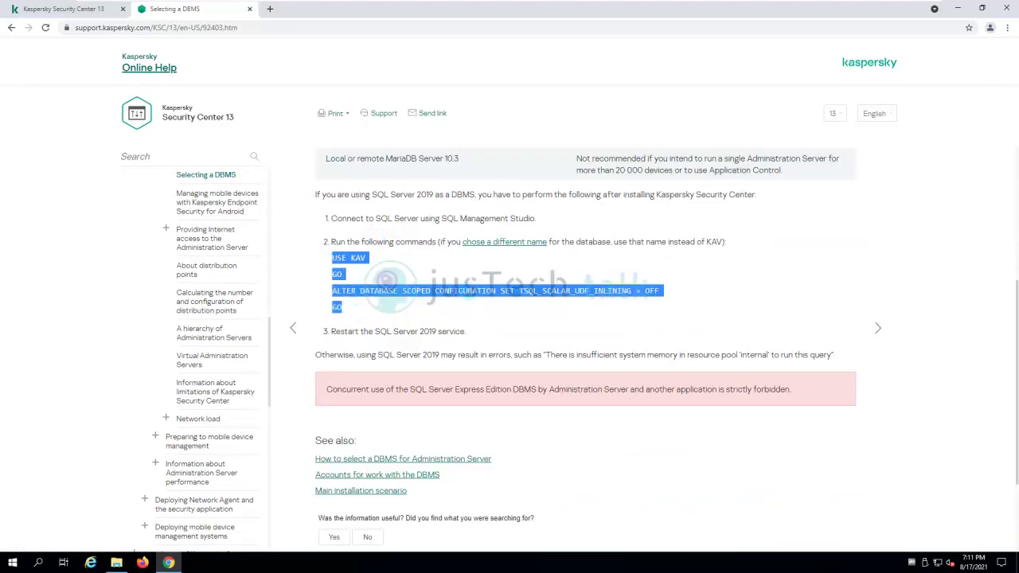
pyautogui.rightClick(474, 292)
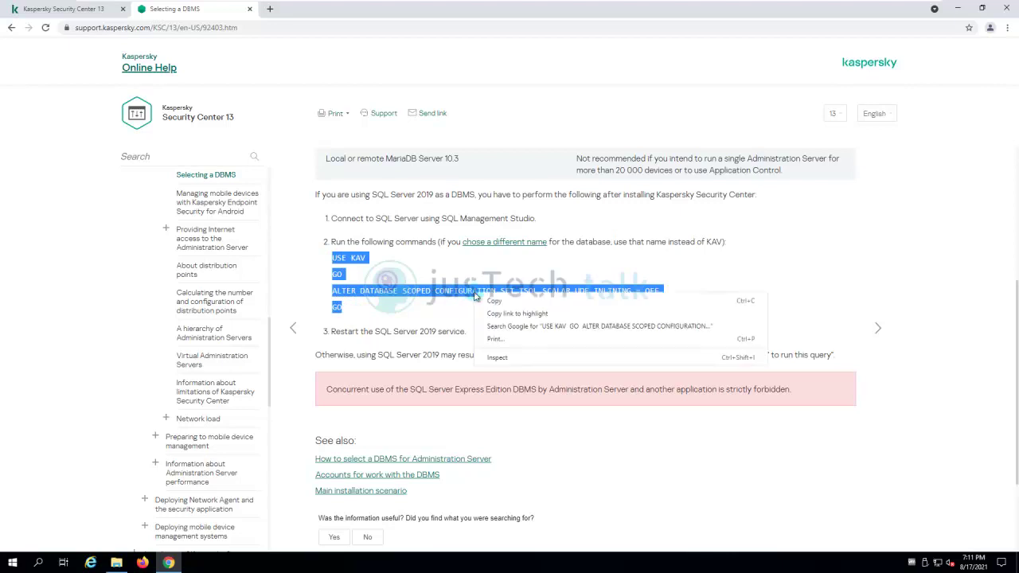
pyautogui.click(500, 301)
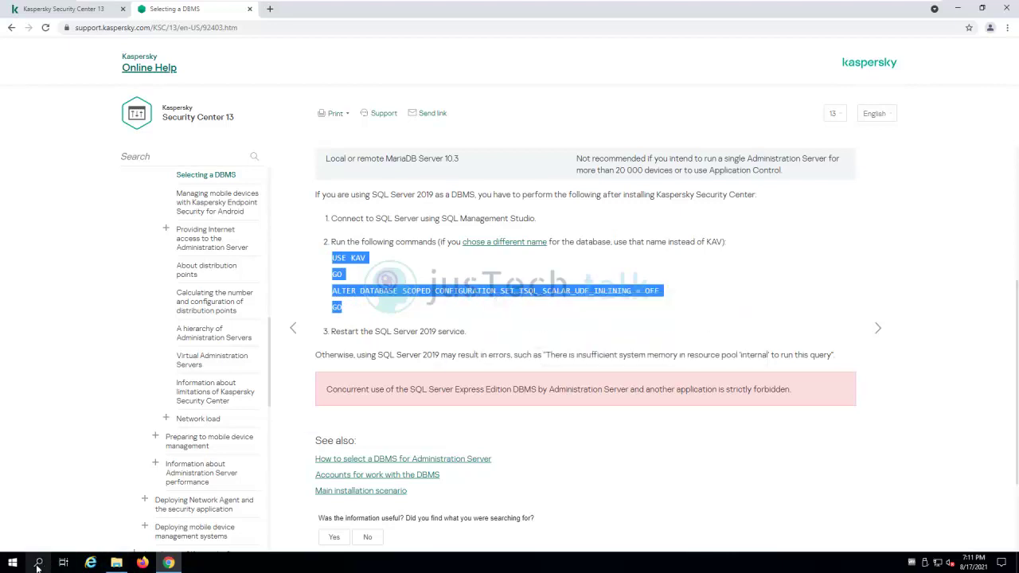